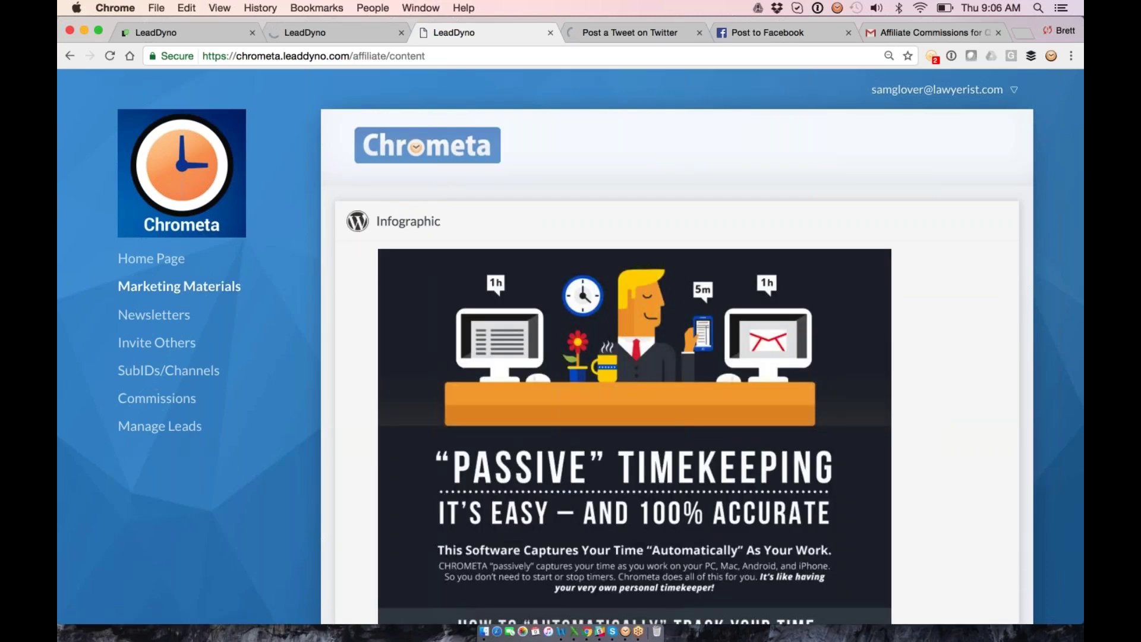
- Review the Infographic in the affiliate marketing materials and show its raw HTML code
scroll(571, 345, "down", 3)
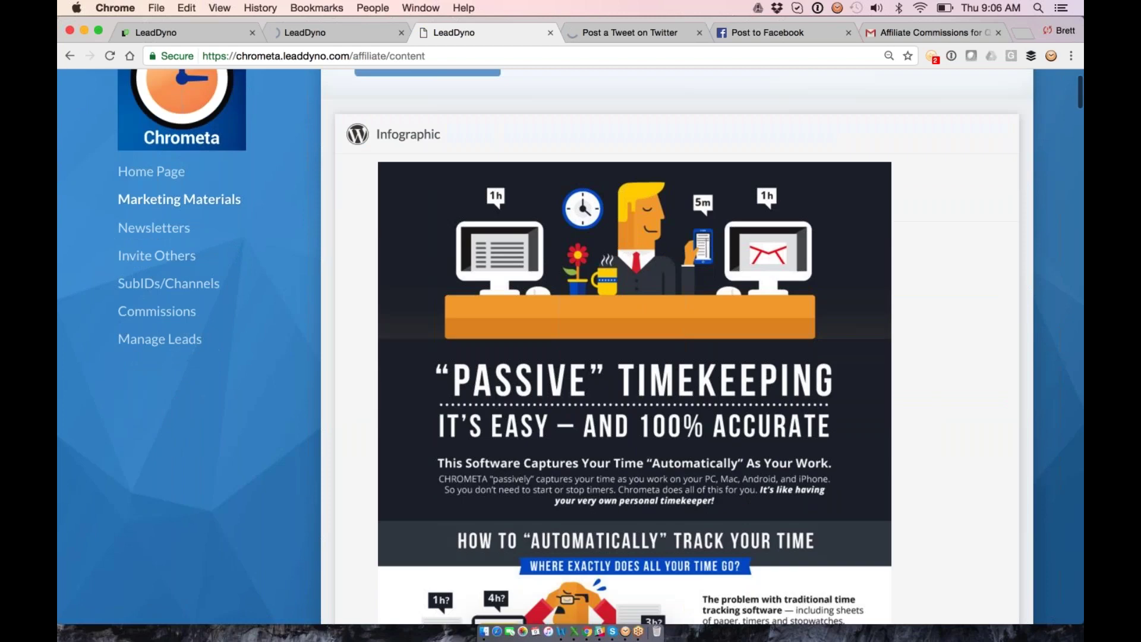
scroll(525, 223, "down", 20)
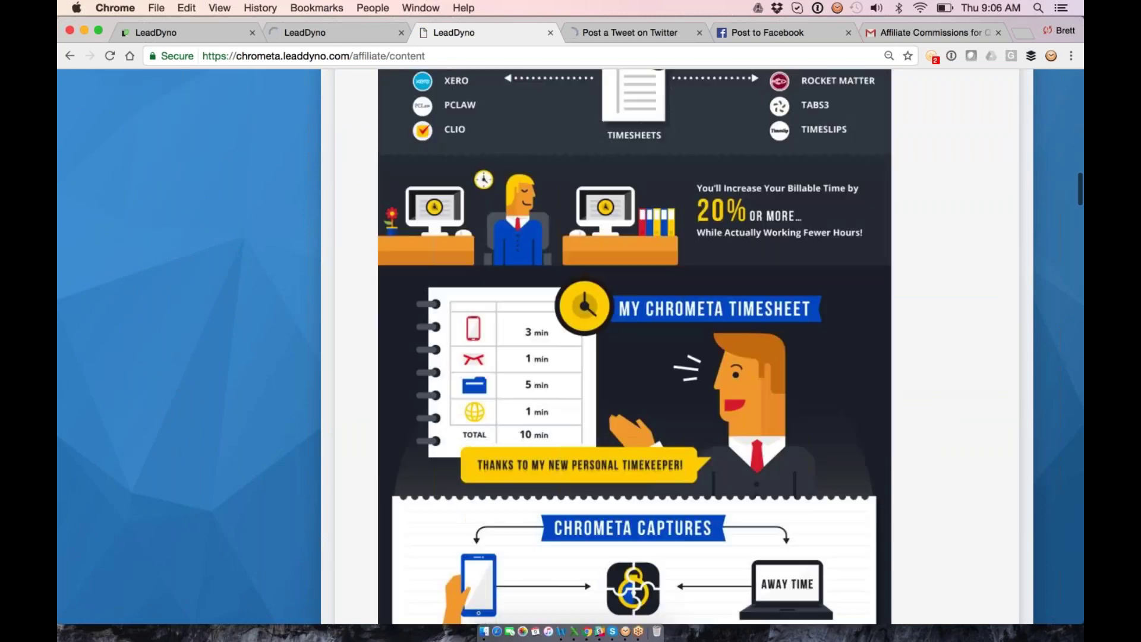
scroll(166, 255, "down", 8)
scroll(165, 255, "up", 3)
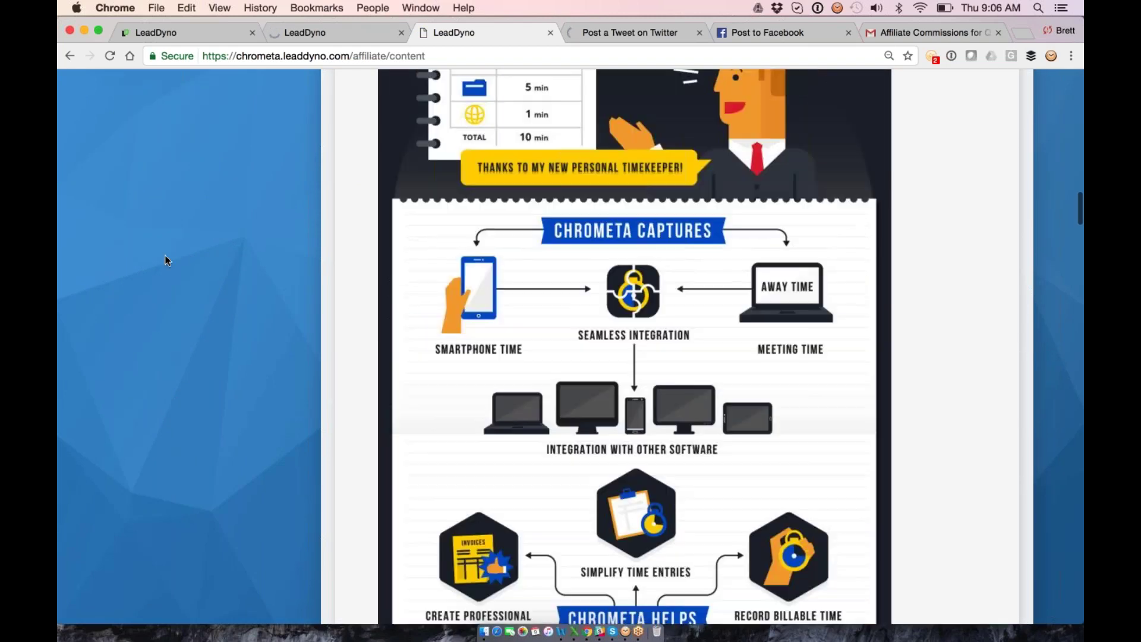
scroll(178, 257, "up", 2)
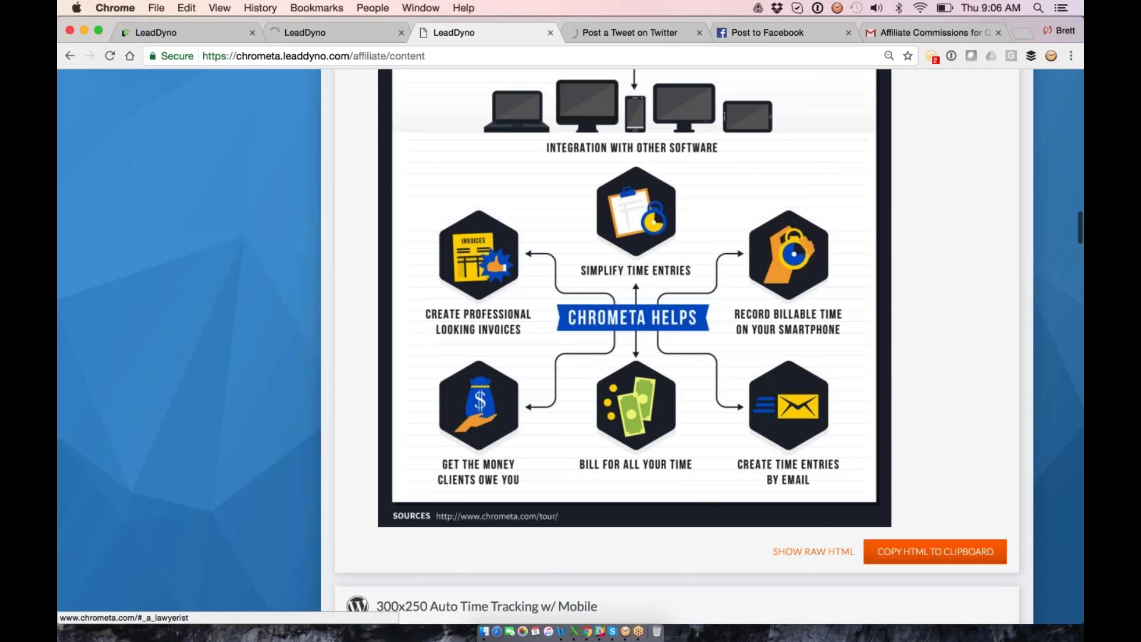
left_click(806, 545)
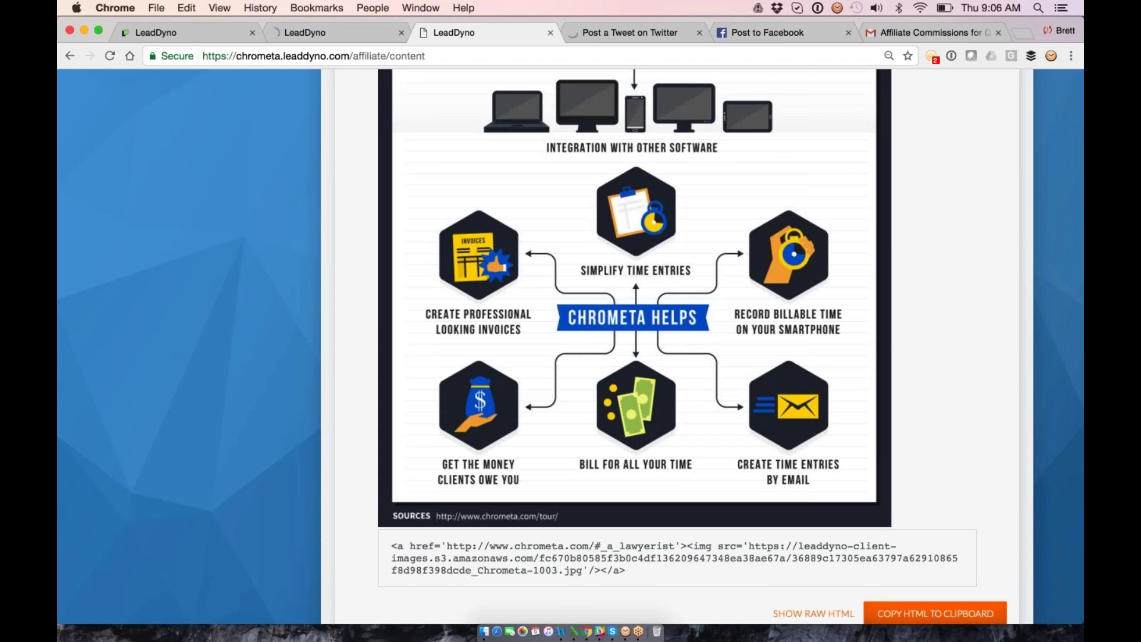
- Look through the banner ads in the marketing materials and return to the start of the page
scroll(677, 345, "down", 5)
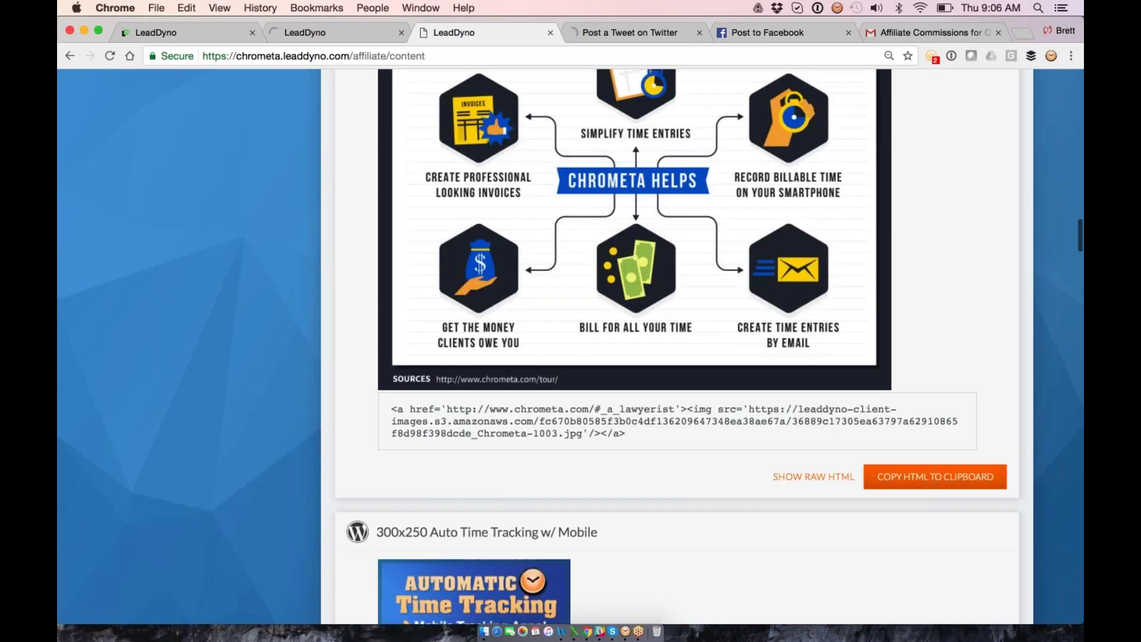
scroll(829, 440, "down", 5)
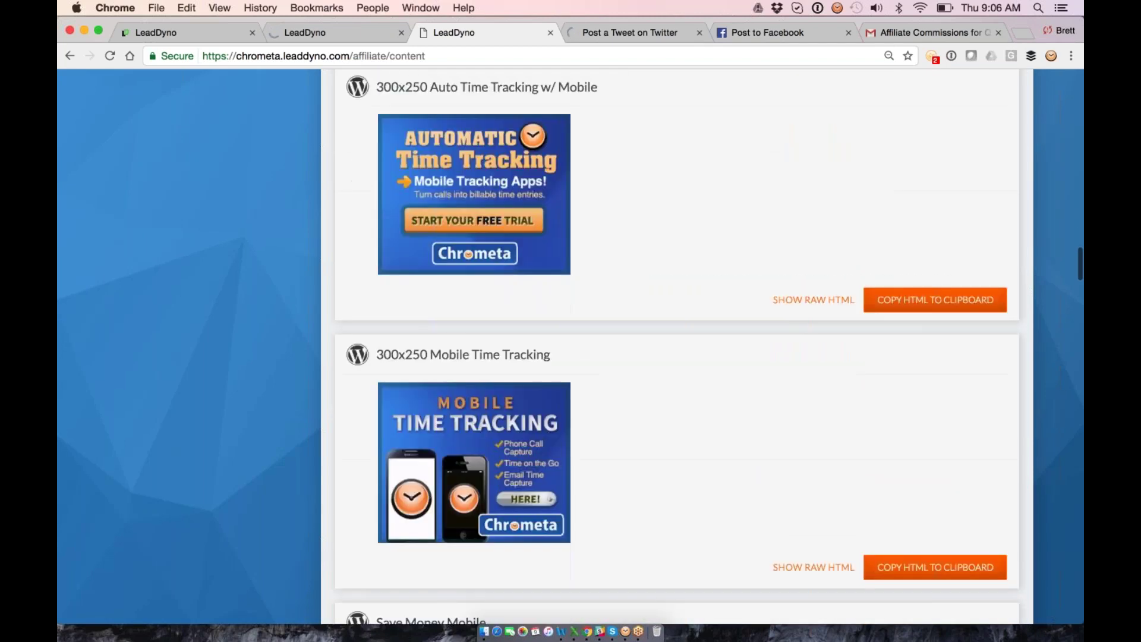
scroll(797, 428, "down", 20)
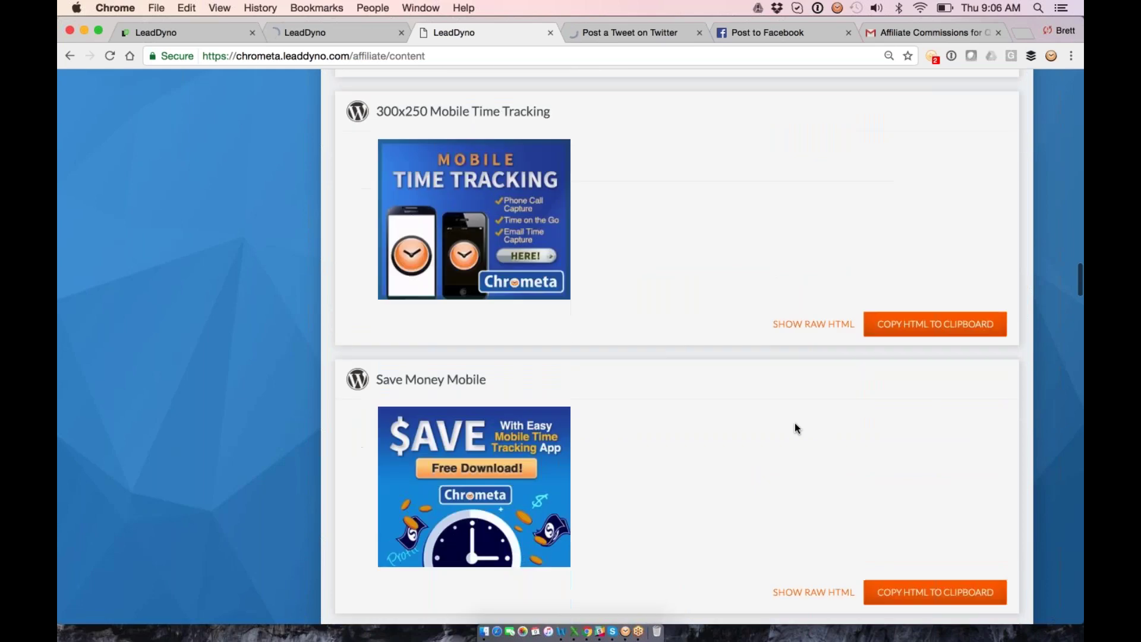
scroll(797, 428, "down", 20)
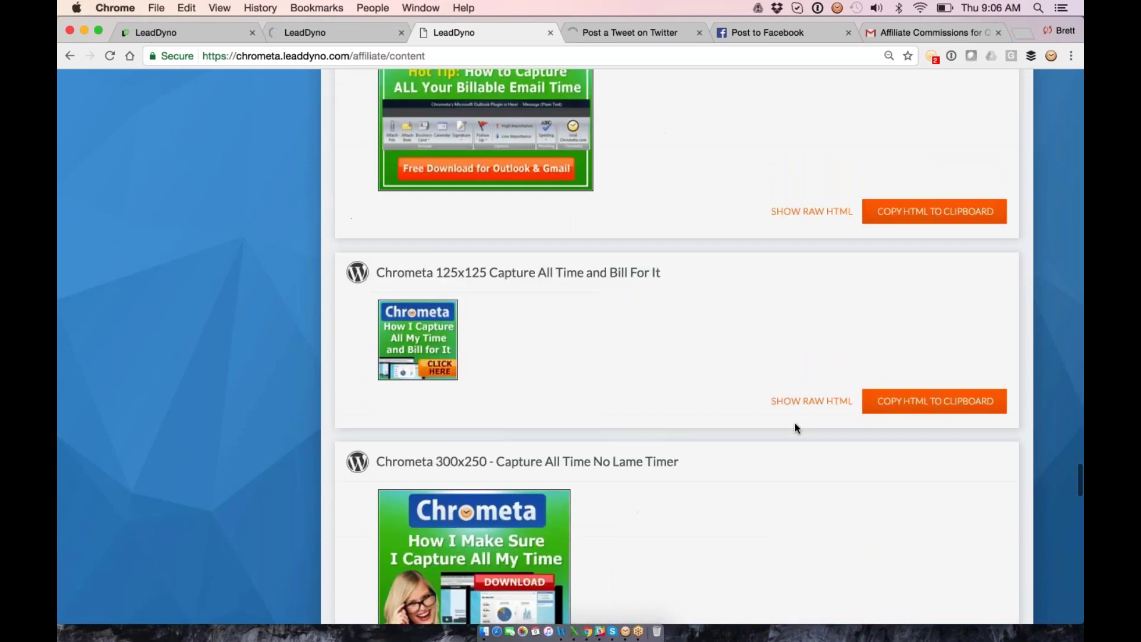
scroll(795, 426, "down", 10)
scroll(795, 427, "up", 12)
scroll(797, 428, "up", 20)
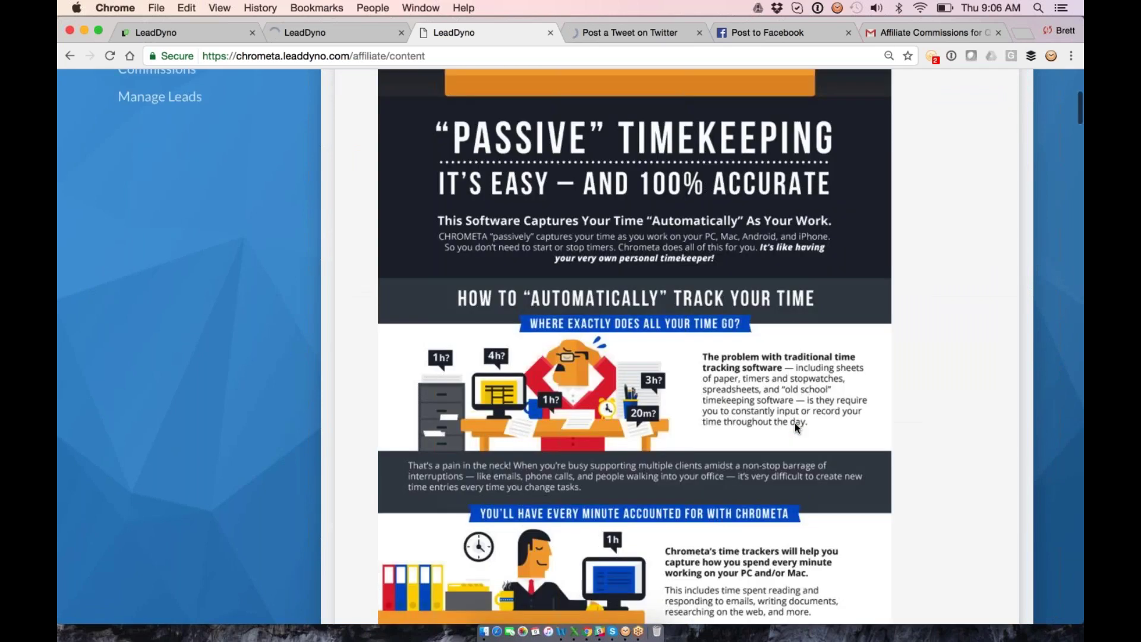
scroll(794, 428, "up", 5)
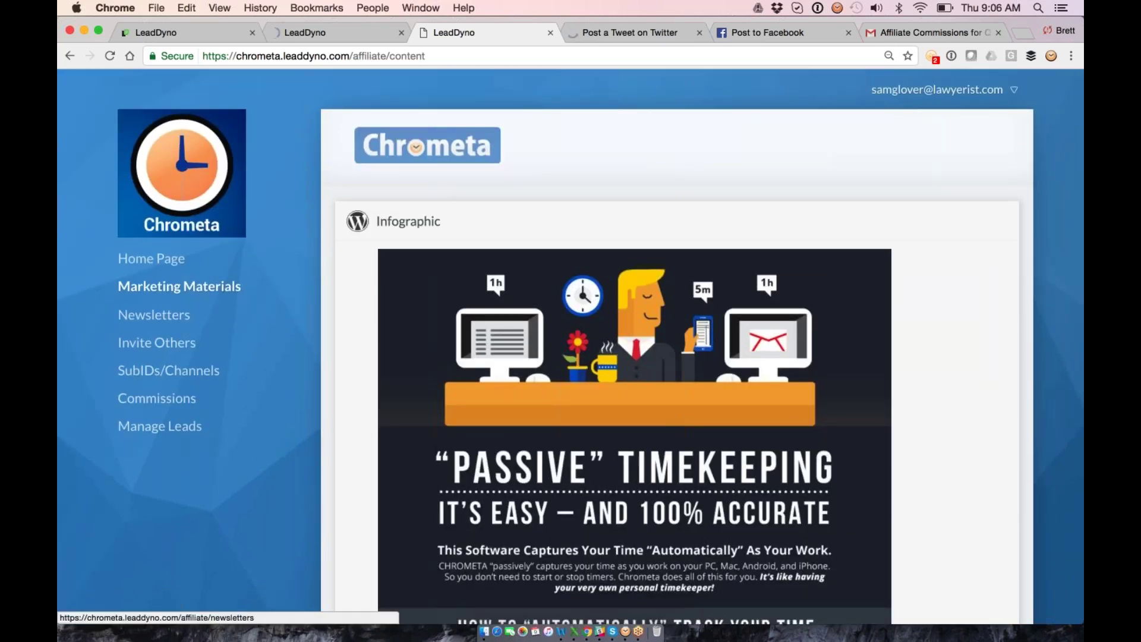
- Open the affiliate website configuration from the LeadDyno admin content page and review its desktop version, color scheme, logo and additional settings
left_click(167, 34)
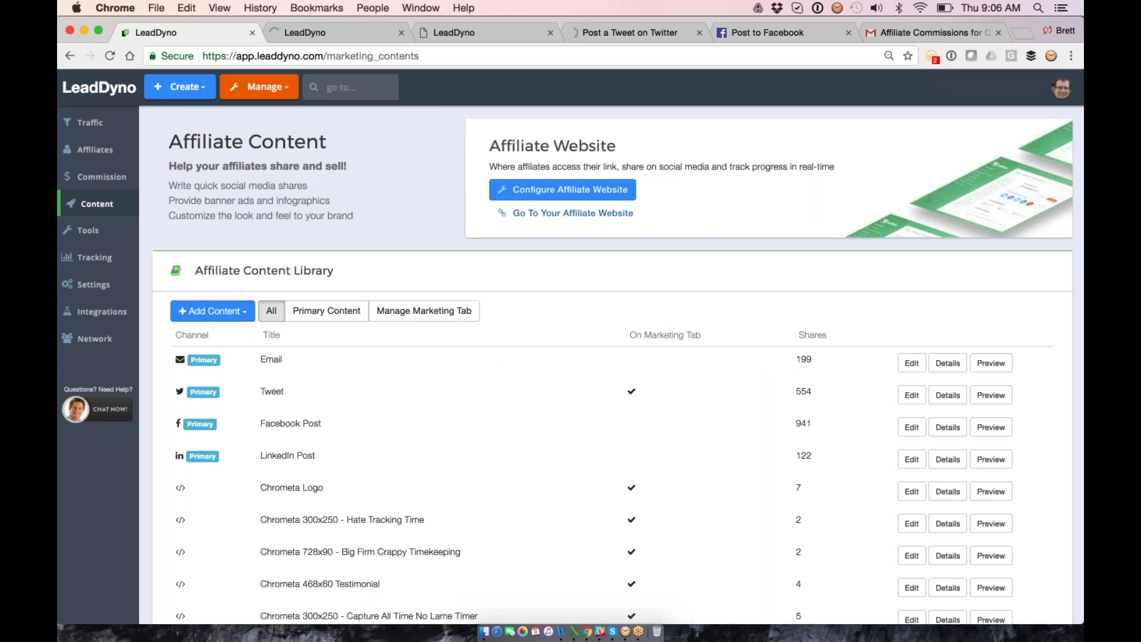
left_click(554, 189)
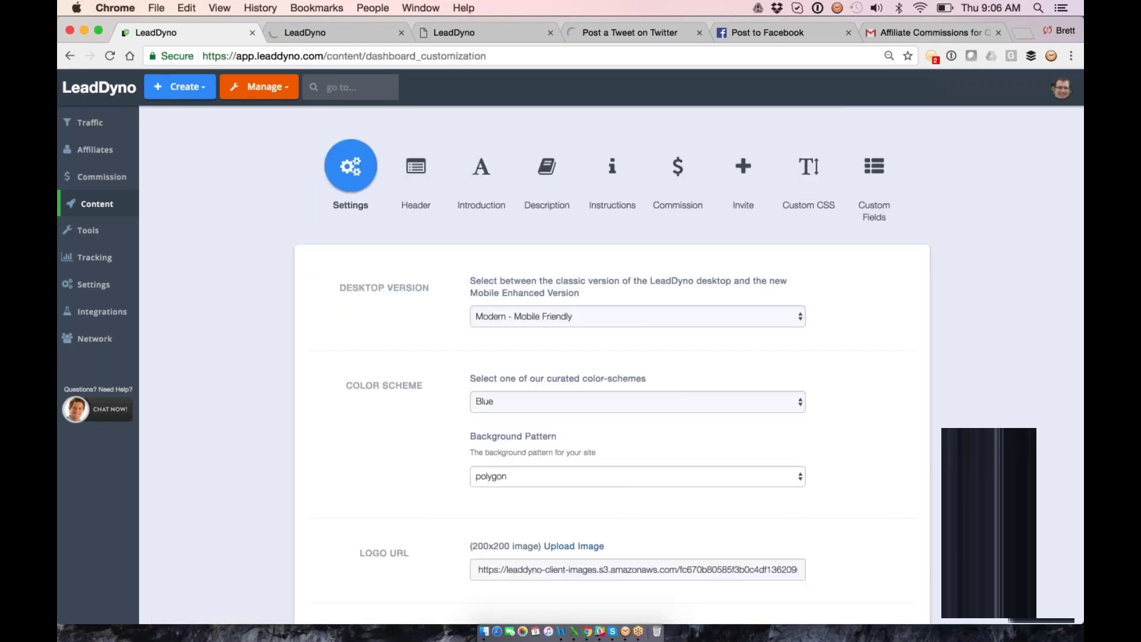
scroll(533, 303, "down", 3)
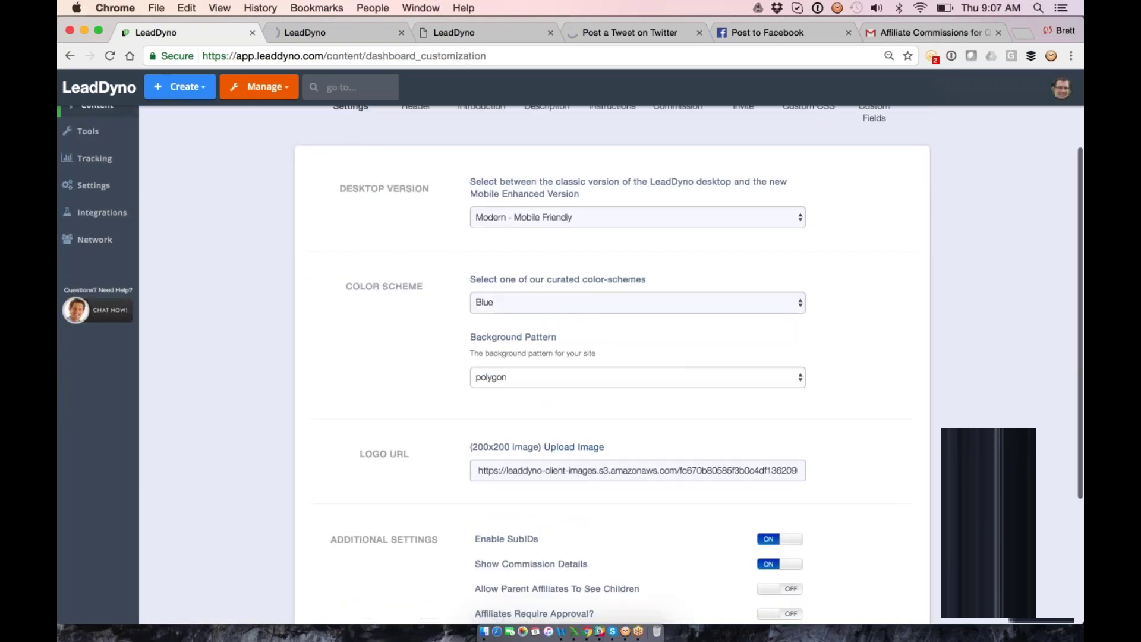
scroll(497, 437, "down", 2)
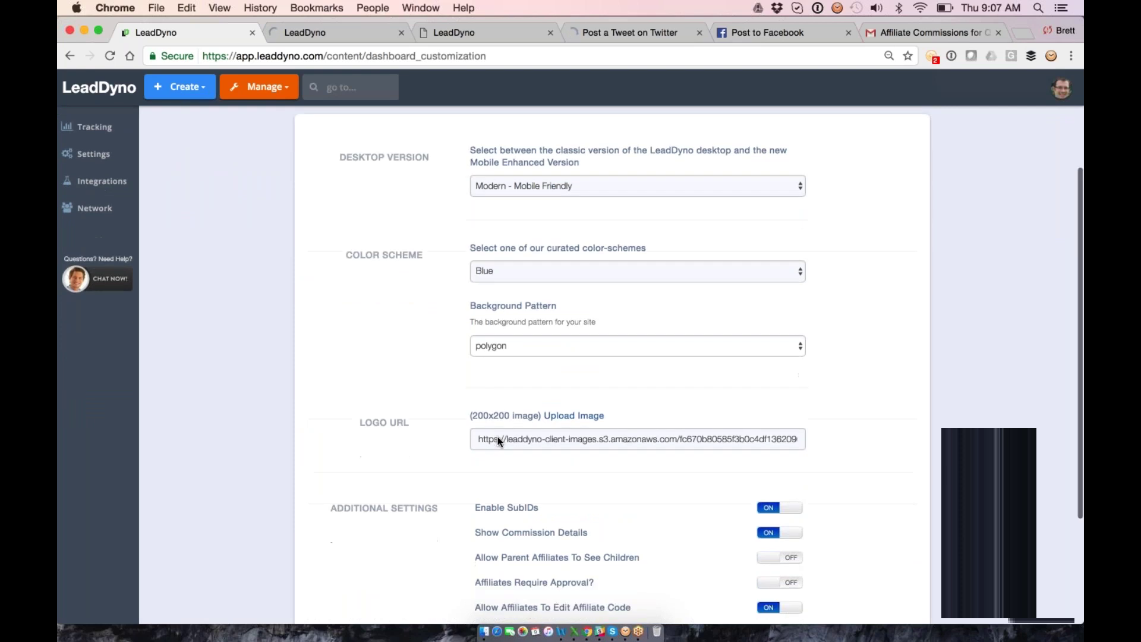
scroll(535, 440, "down", 3)
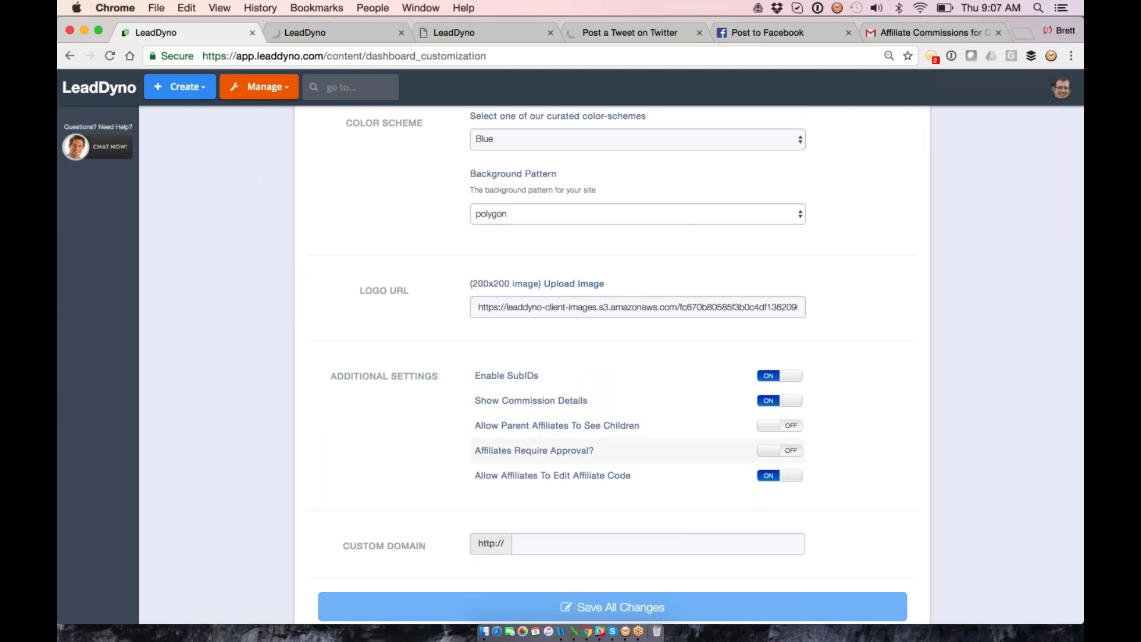
- Toggle the Affiliates Require Approval setting on and back off, and place the cursor in the empty custom domain field
left_click(794, 451)
left_click(794, 451)
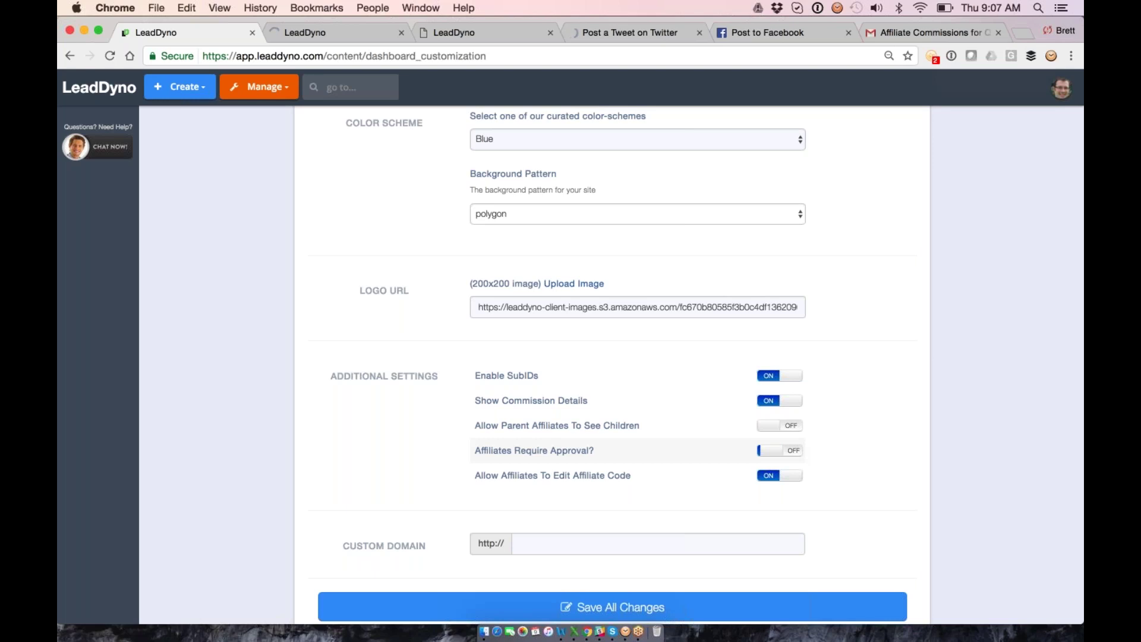
scroll(572, 366, "down", 1)
left_click(518, 513)
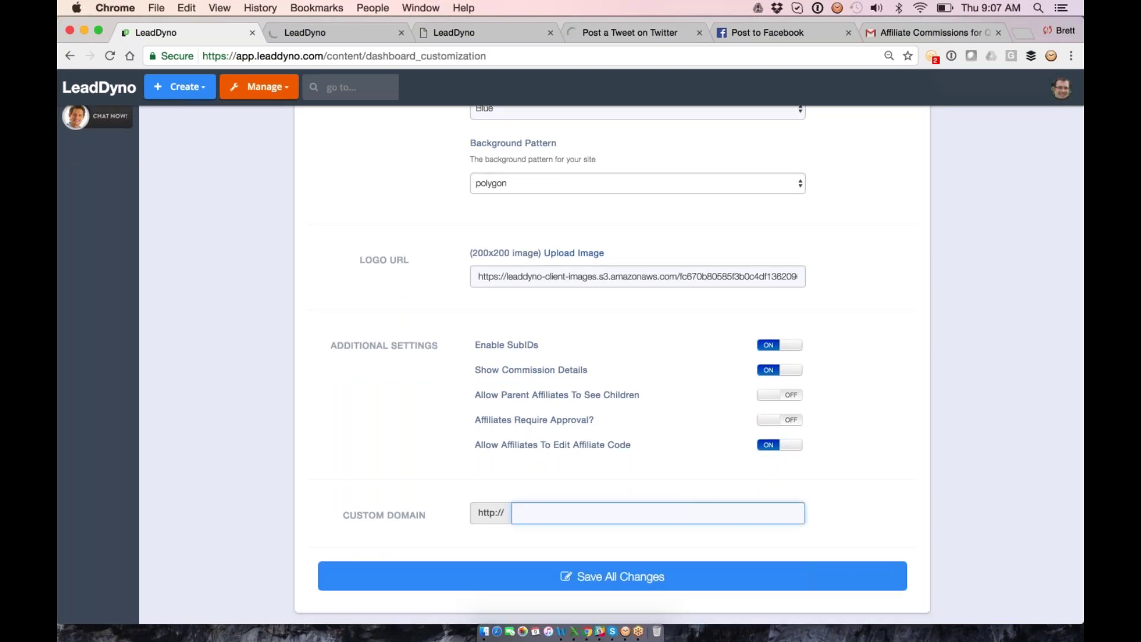
- View the Header and Introduction sections of the affiliate website configuration and examine the Instructions section with its content editor
scroll(571, 365, "up", 10)
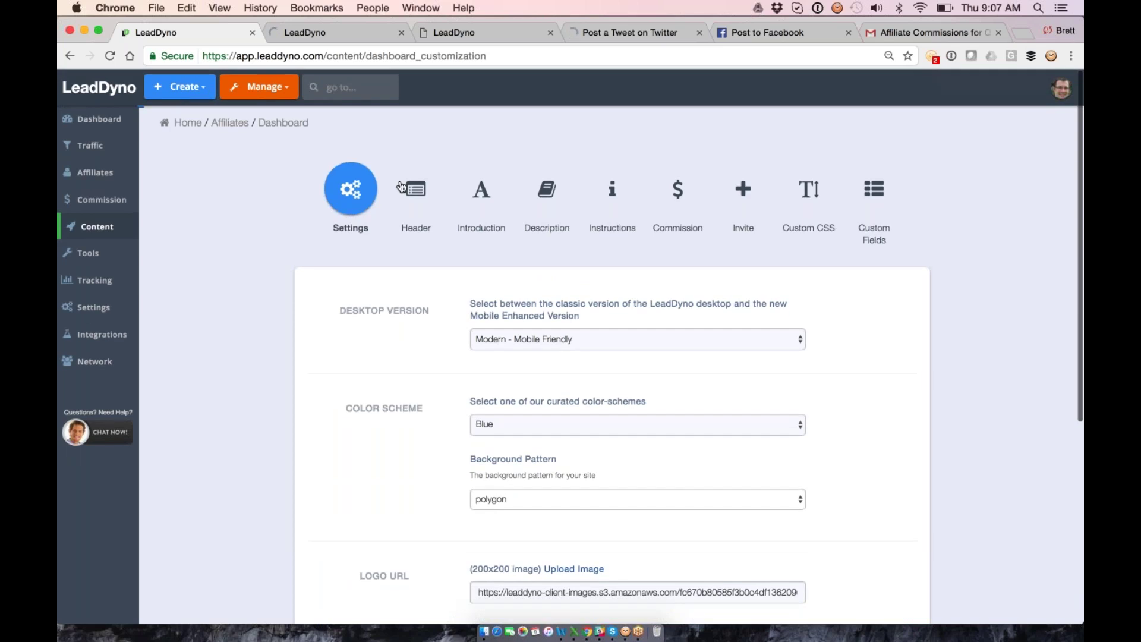
left_click(436, 196)
left_click(485, 202)
left_click(611, 204)
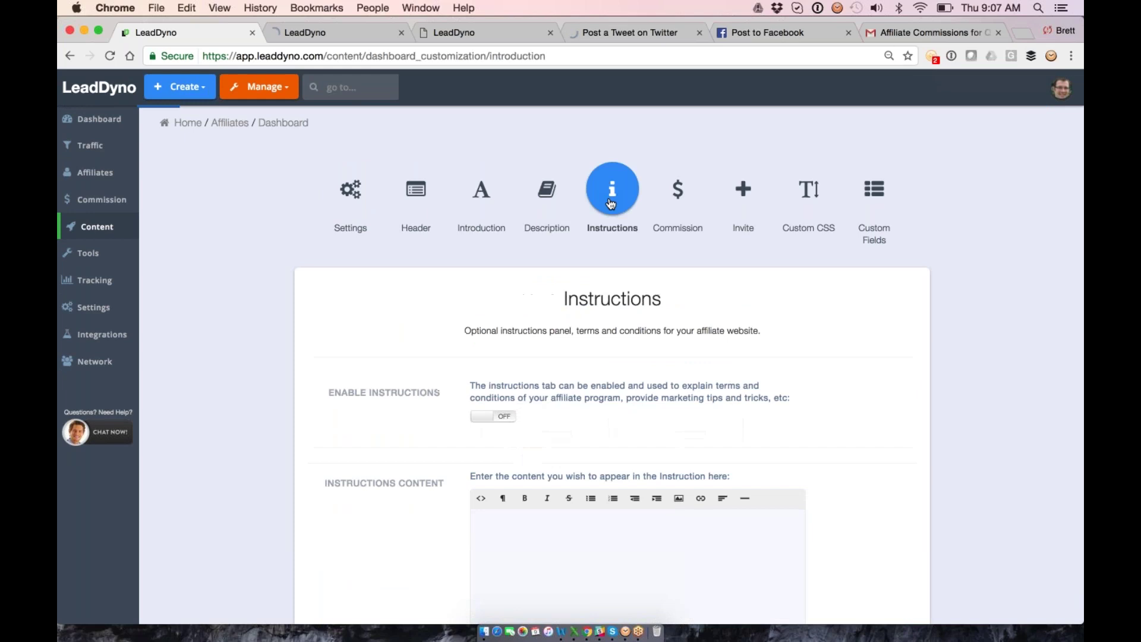
scroll(611, 204, "down", 5)
left_click(484, 468)
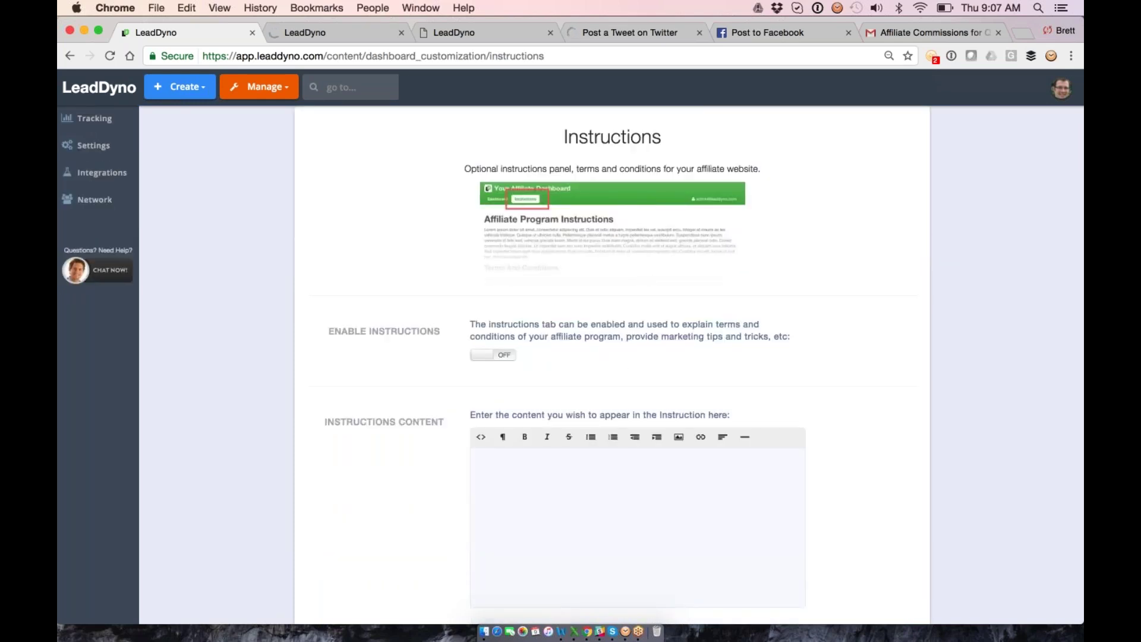
- Open the image insertion dialog of the instructions editor, close it without choosing a file, and try the link tool
left_click(678, 436)
left_click(783, 221)
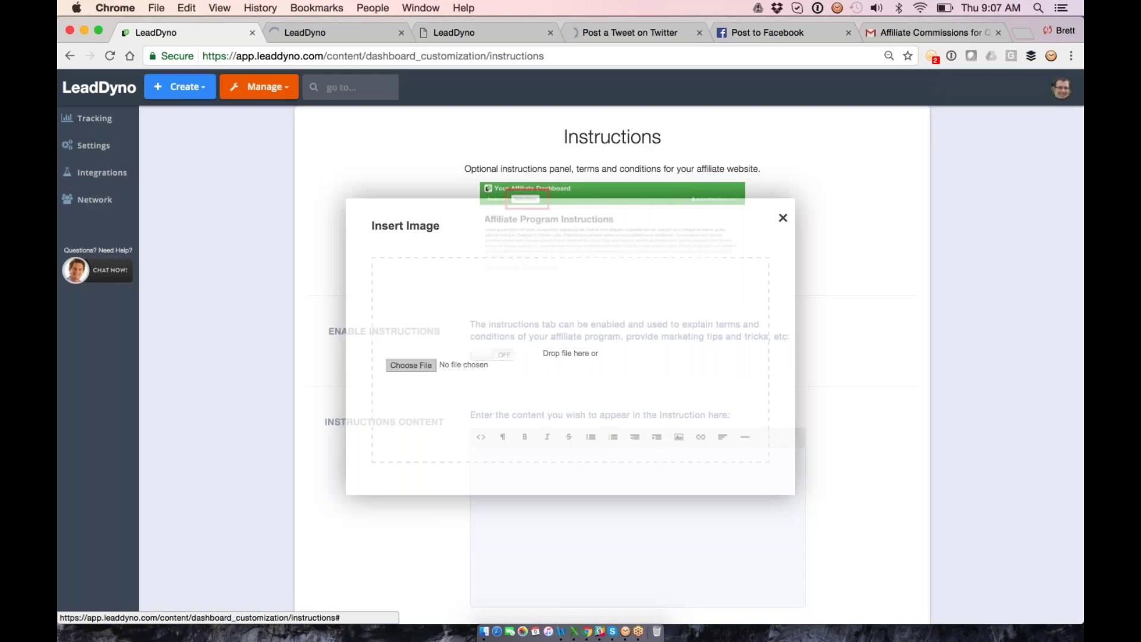
left_click(701, 440)
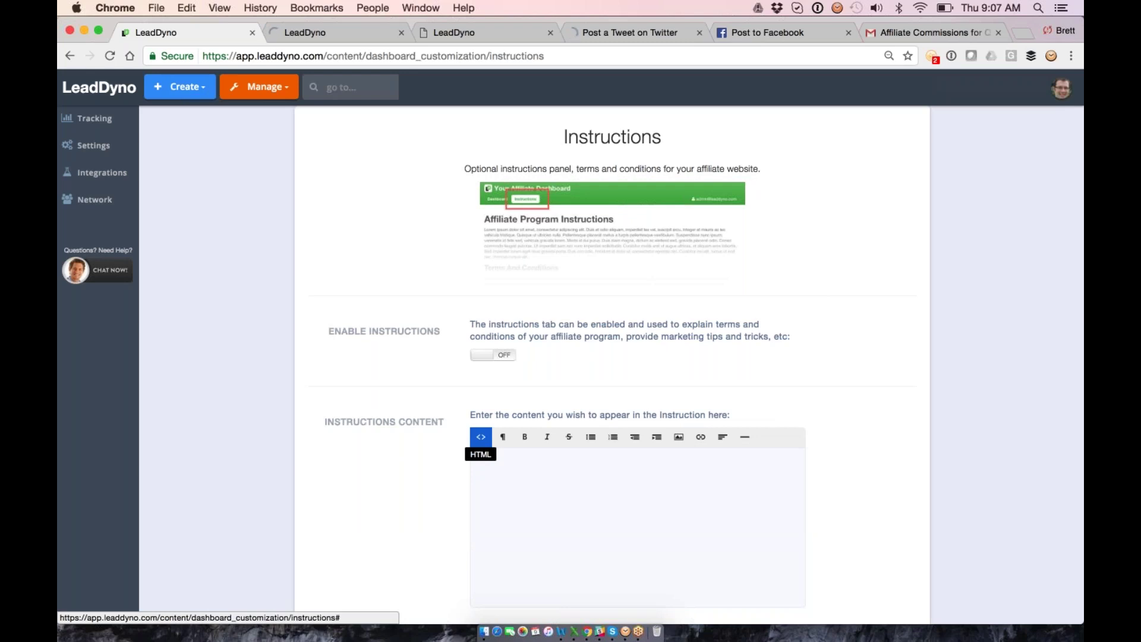
- View the Custom CSS and Custom Fields sections, and check the public affiliate sign-up page before returning to the configuration
left_click(819, 202)
scroll(819, 203, "down", 2)
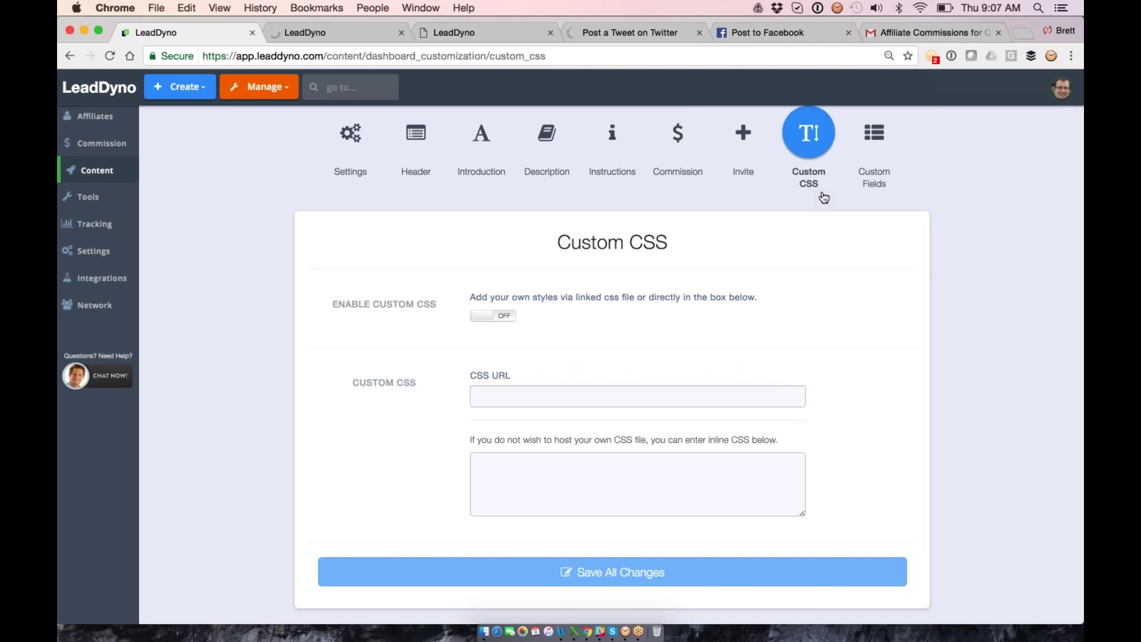
left_click(874, 137)
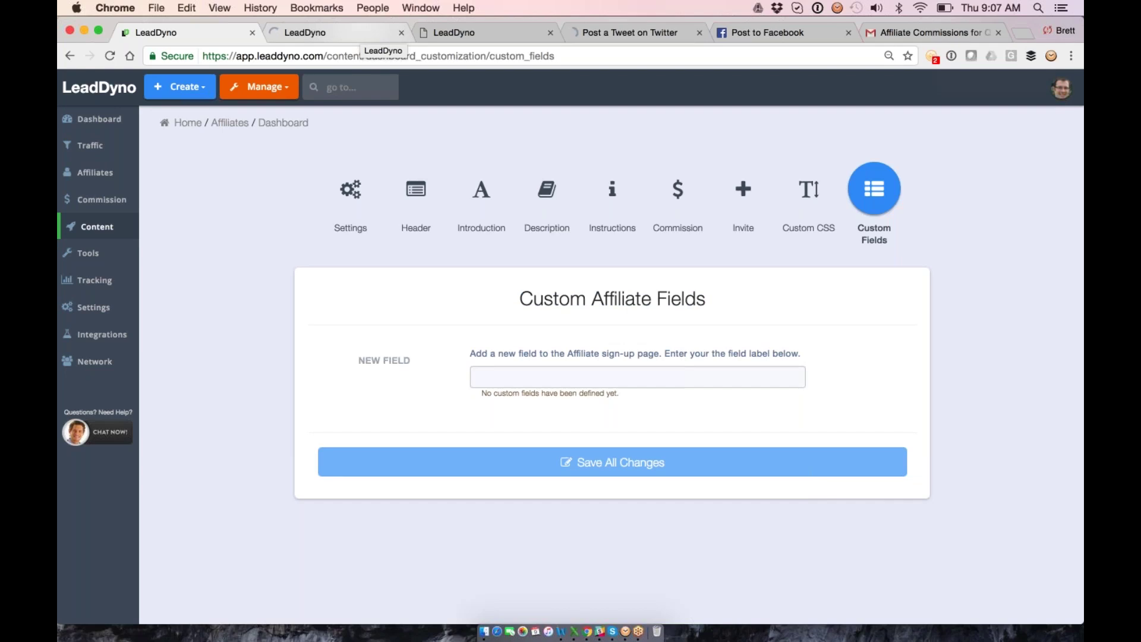
left_click(357, 33)
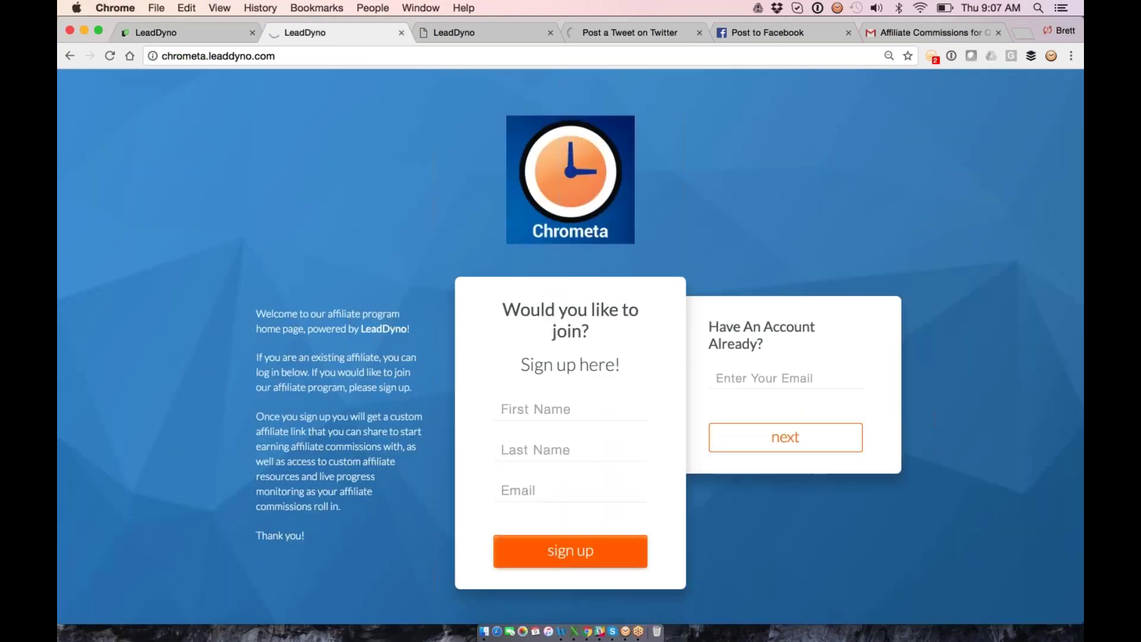
left_click(205, 35)
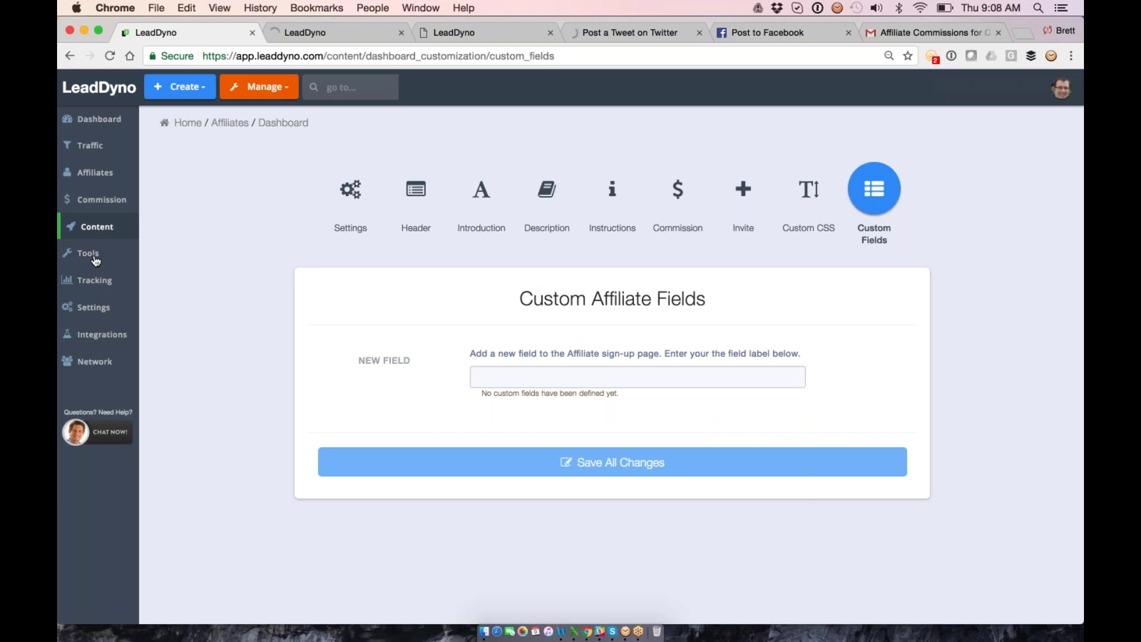
- Open the primary Facebook Post from the content library for editing and examine its body text and alternate destination URL
left_click(101, 220)
scroll(101, 220, "down", 1)
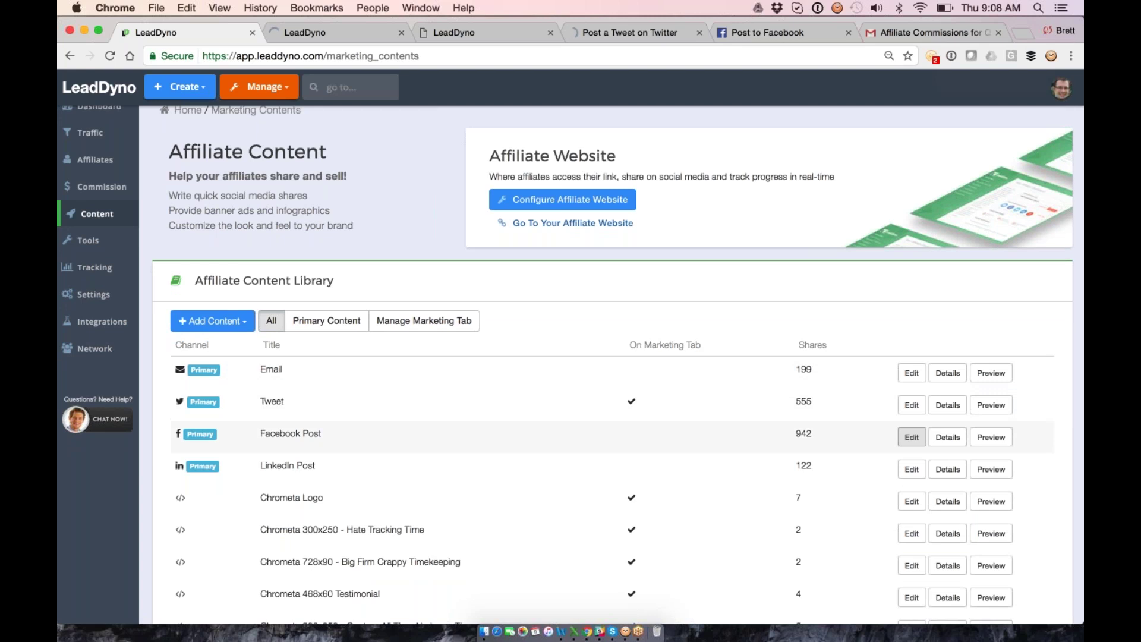
left_click(911, 436)
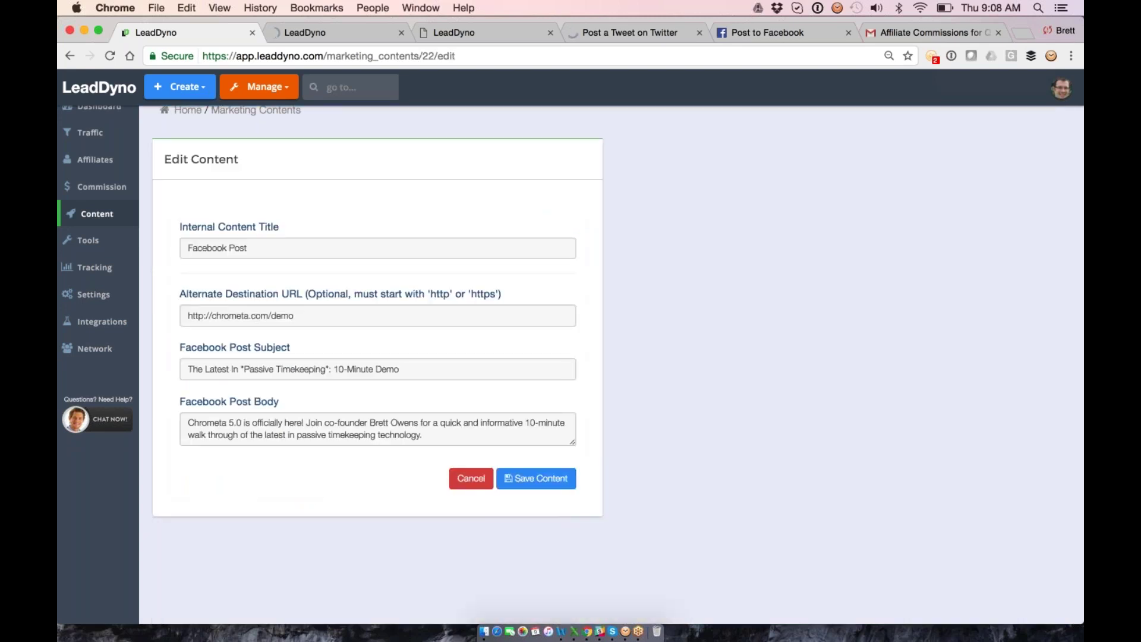
left_click(314, 422)
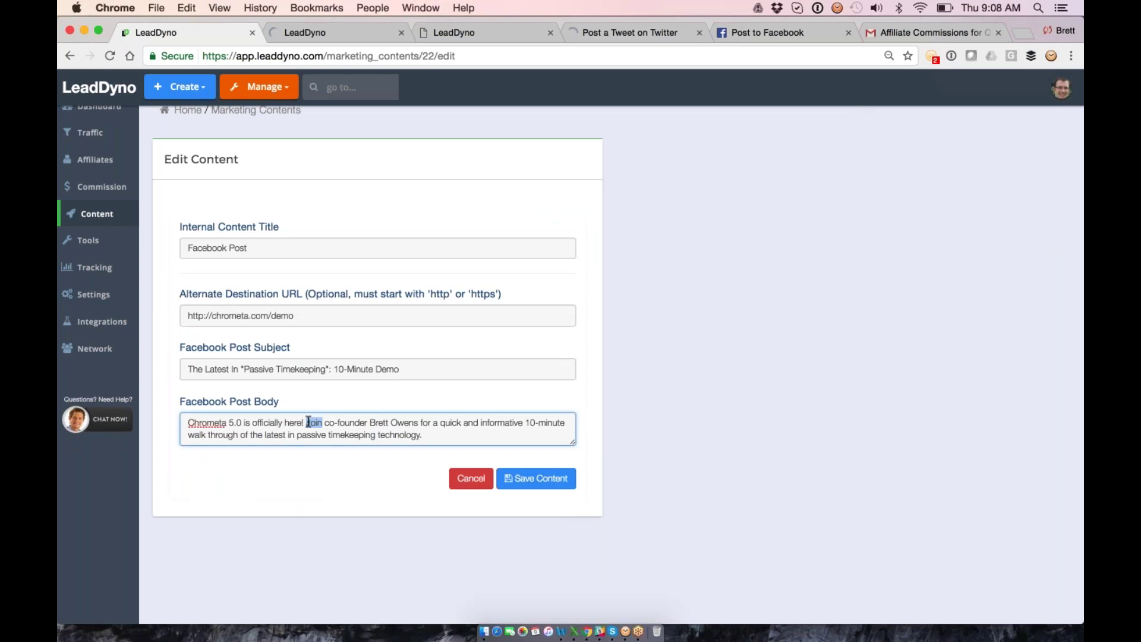
left_click(342, 319)
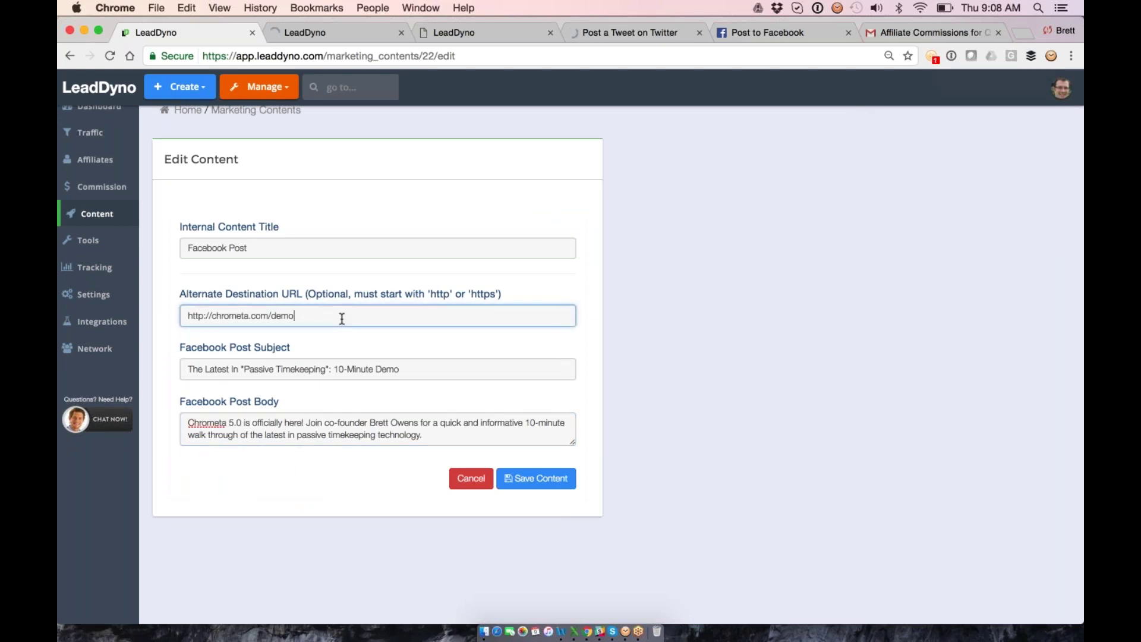
- Return to the content library and open the primary Tweet for editing to examine its text
left_click(114, 219)
scroll(237, 348, "down", 2)
left_click(911, 330)
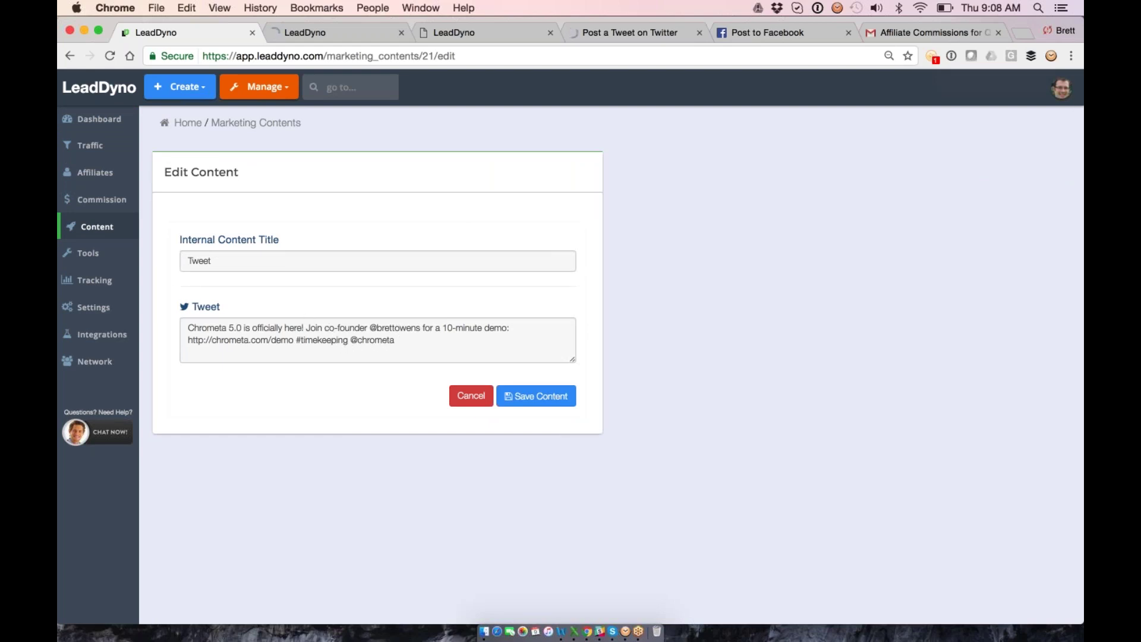
- Return to the content library, view the content types that can be added, and close the list without choosing one
left_click(113, 231)
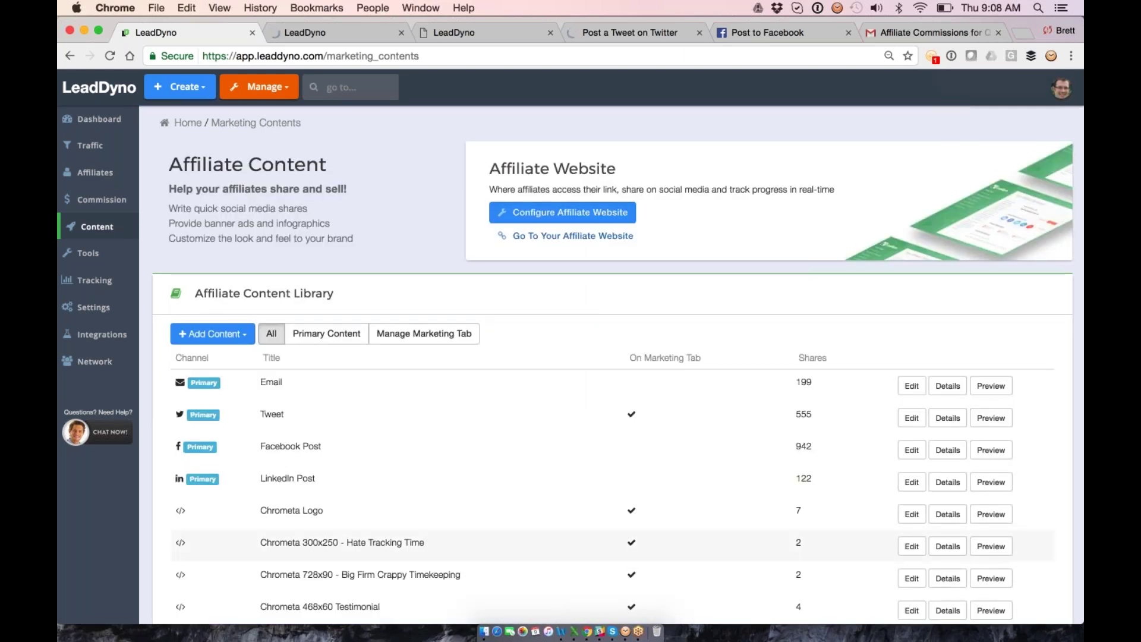
scroll(114, 235, "down", 4)
left_click(213, 221)
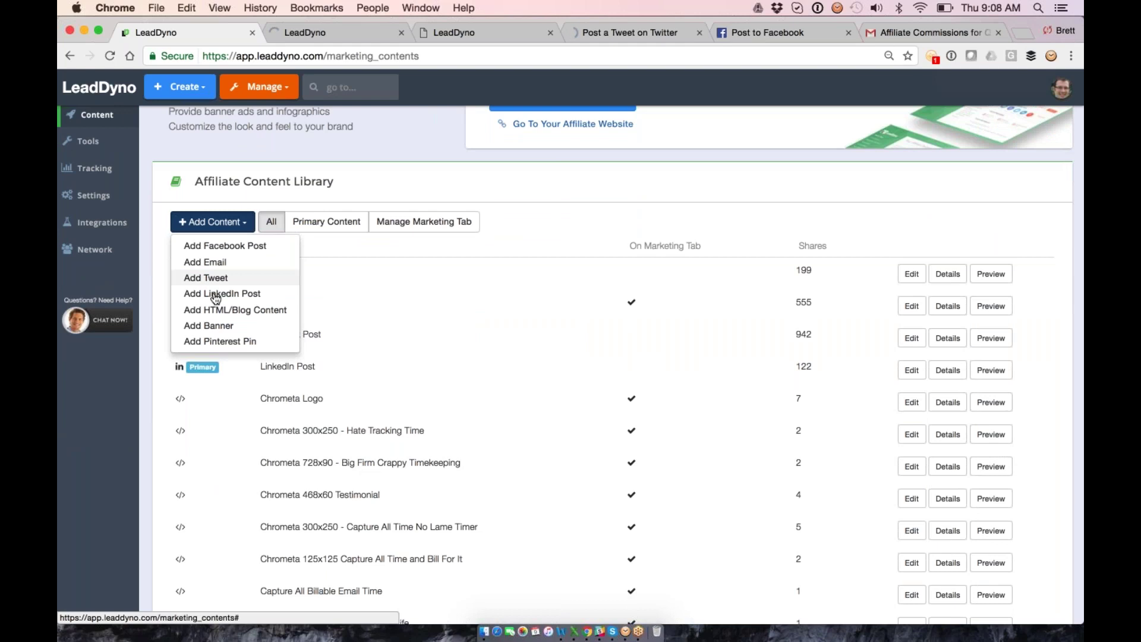
left_click(273, 294)
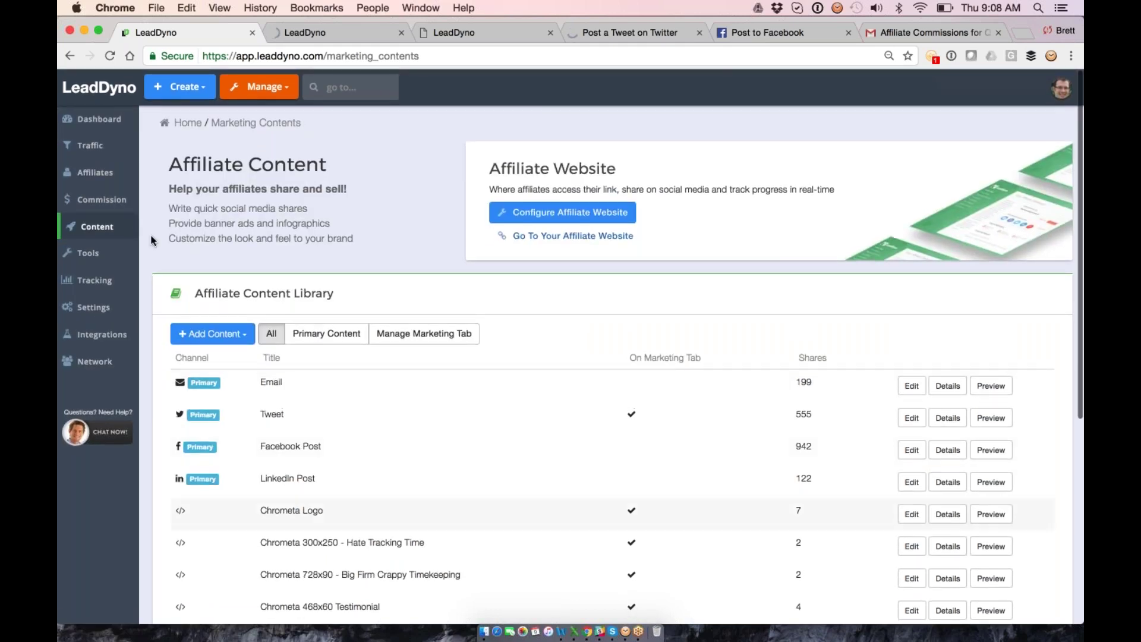
- Open the Affiliate Newsletter tool and read the newsletter "Share Your Chrometa Affiliate Link on Instagram", including its body
left_click(116, 254)
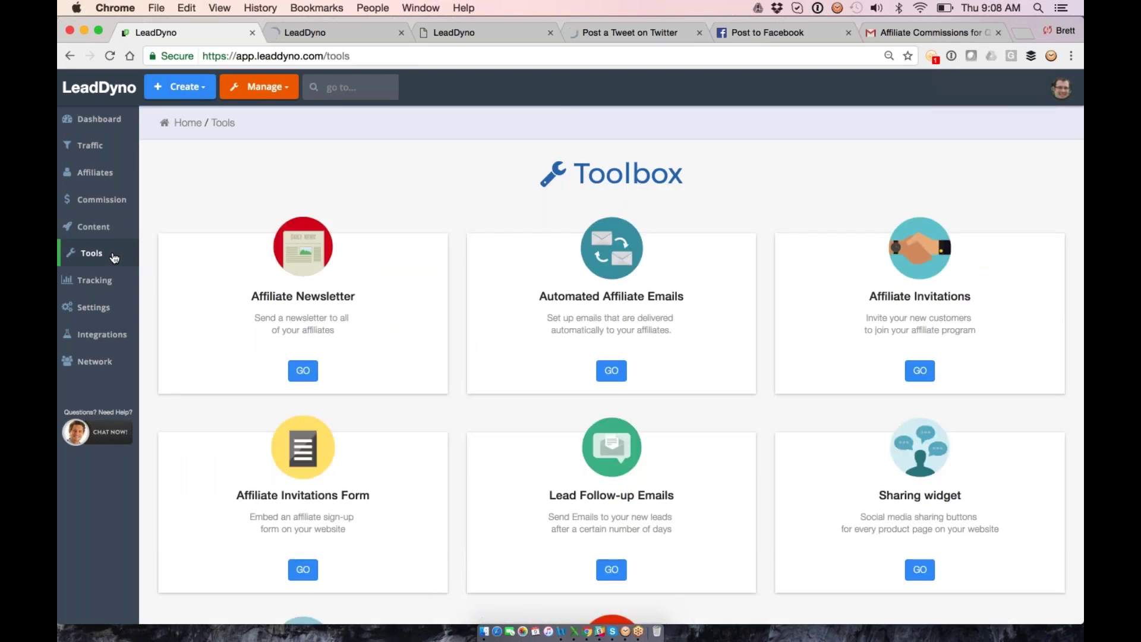
left_click(304, 371)
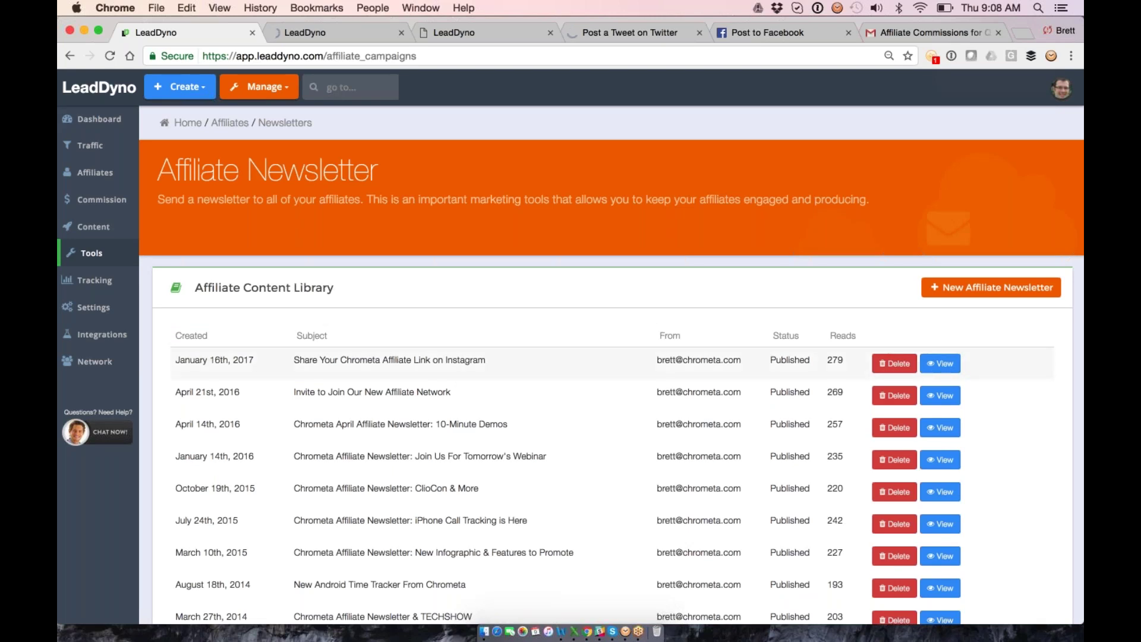
left_click(940, 363)
left_click(910, 207)
scroll(610, 301, "down", 2)
scroll(610, 301, "down", 5)
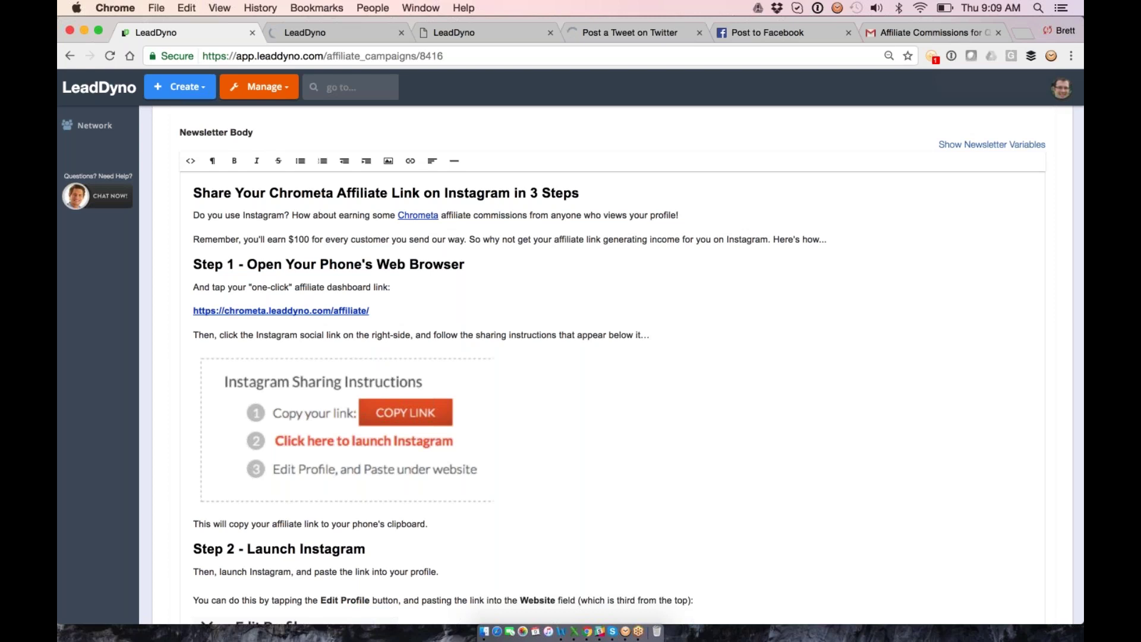
scroll(594, 357, "up", 5)
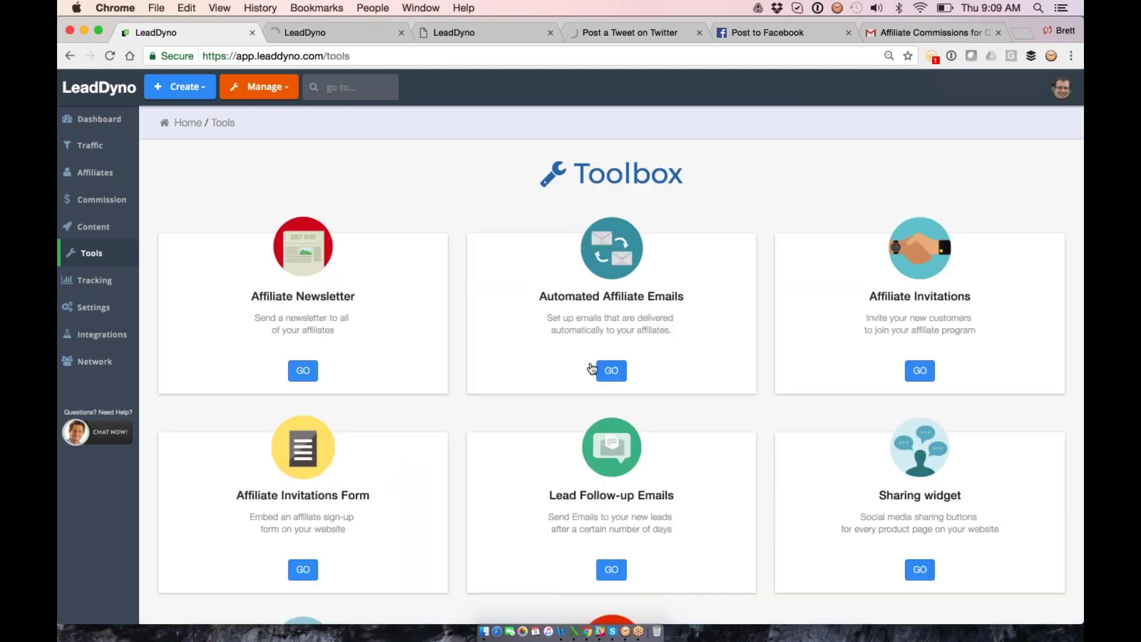
- Open the New Signup email among the automated affiliate emails and examine its settings, welcome text and link variables
left_click(626, 374)
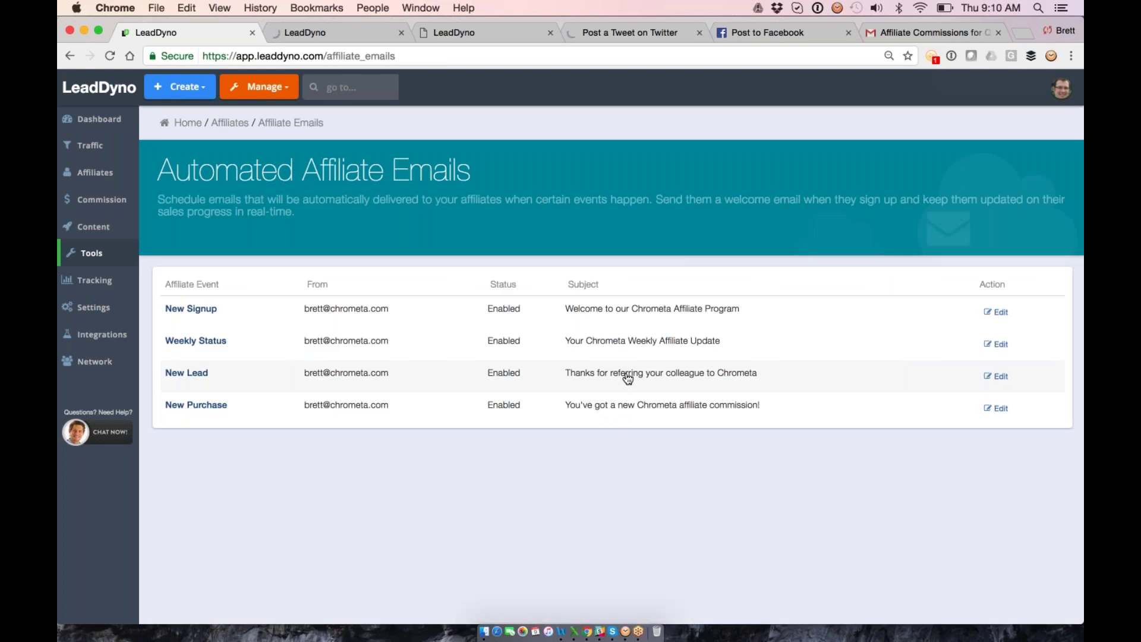
left_click(999, 315)
scroll(430, 383, "down", 1)
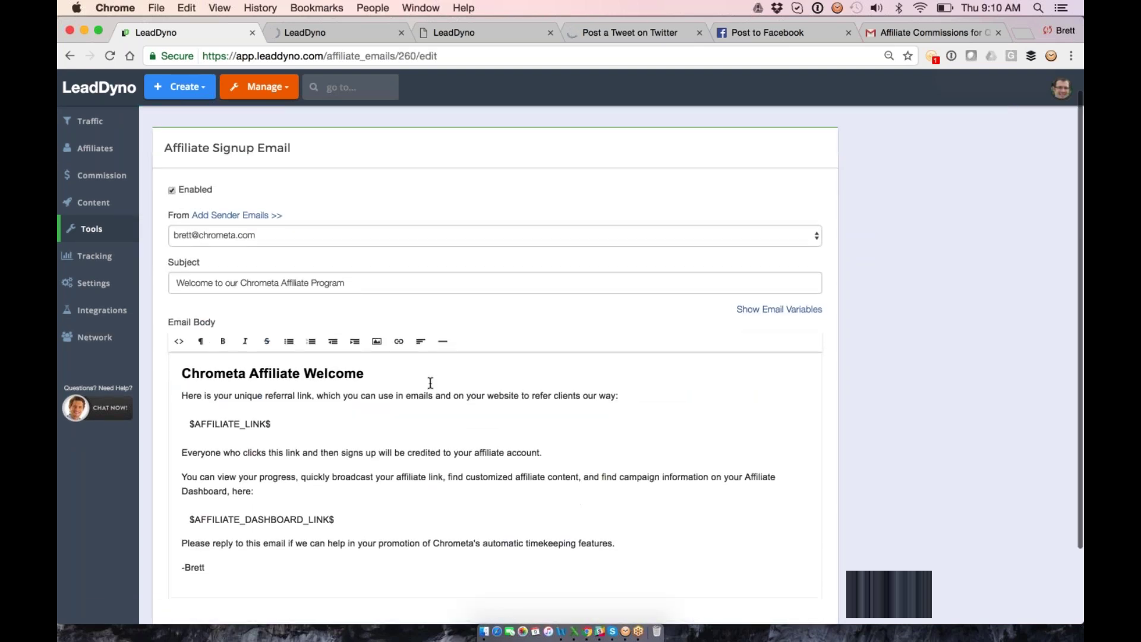
scroll(430, 382, "down", 3)
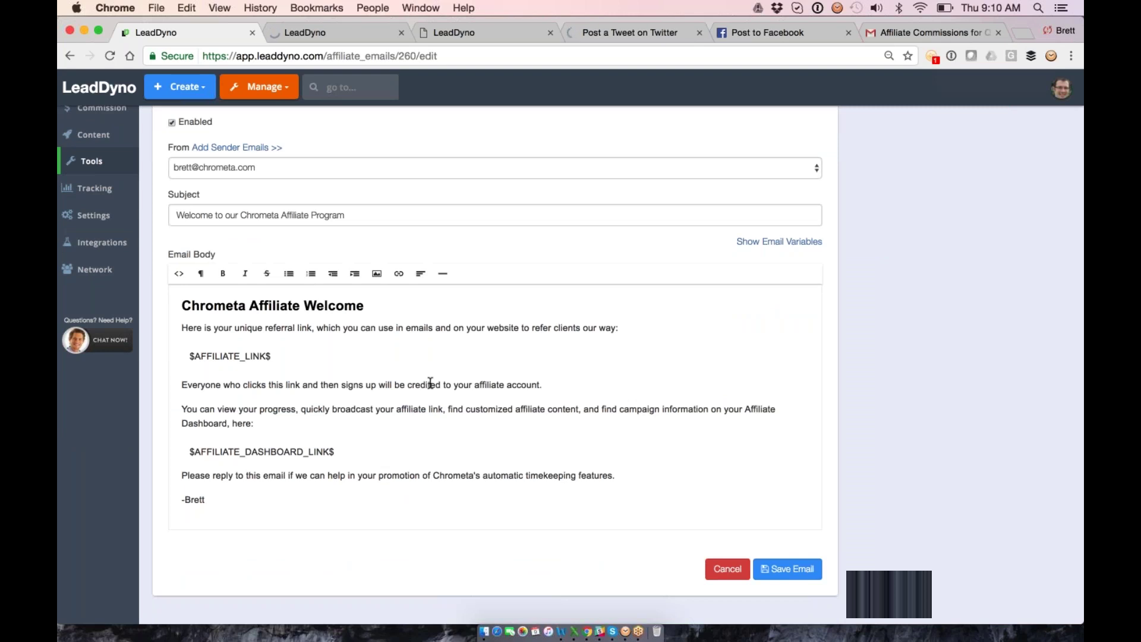
scroll(201, 274, "down", 1)
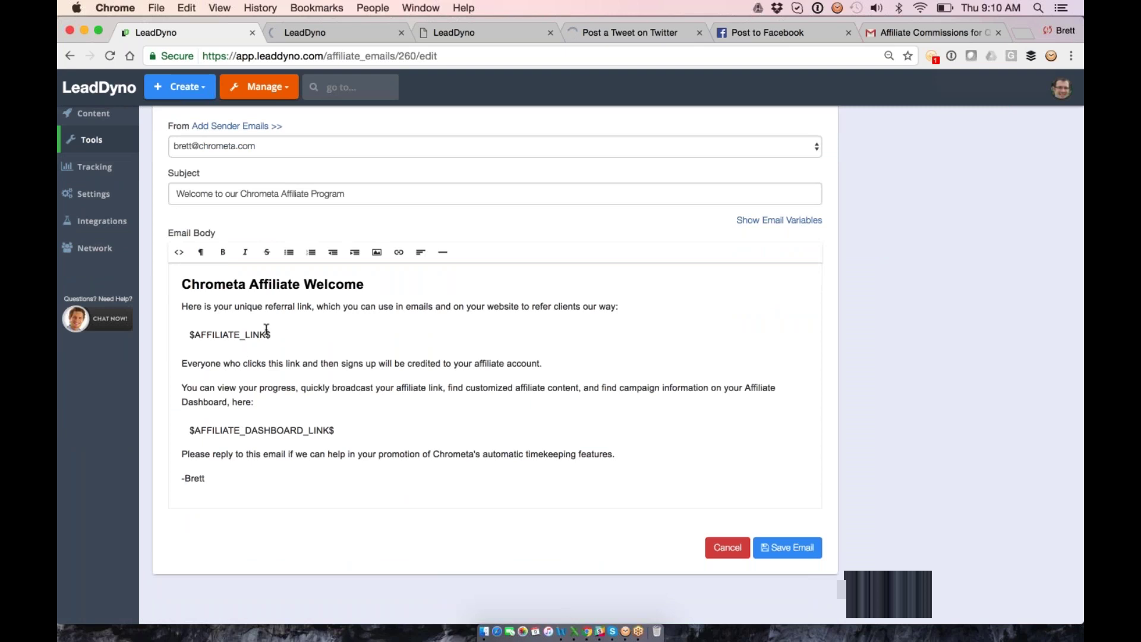
scroll(264, 456, "up", 4)
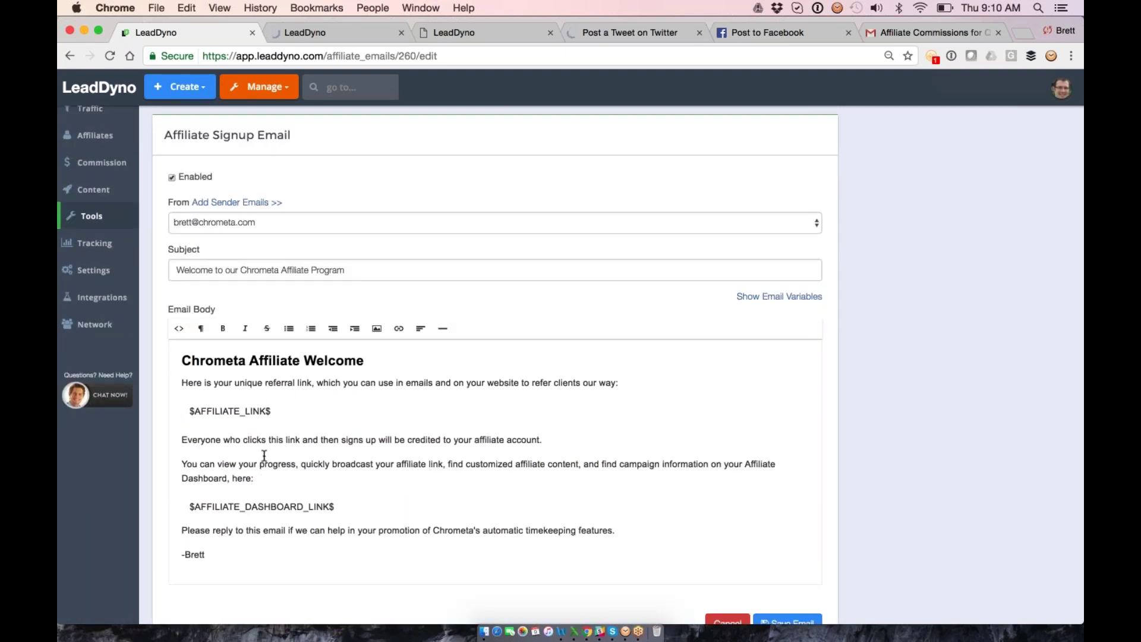
key("ctrl+Up")
left_click(787, 198)
- Examine the Weekly Status email's statistics variables and the New Purchase email's commission text among the automated affiliate emails
left_click(105, 224)
left_click(635, 369)
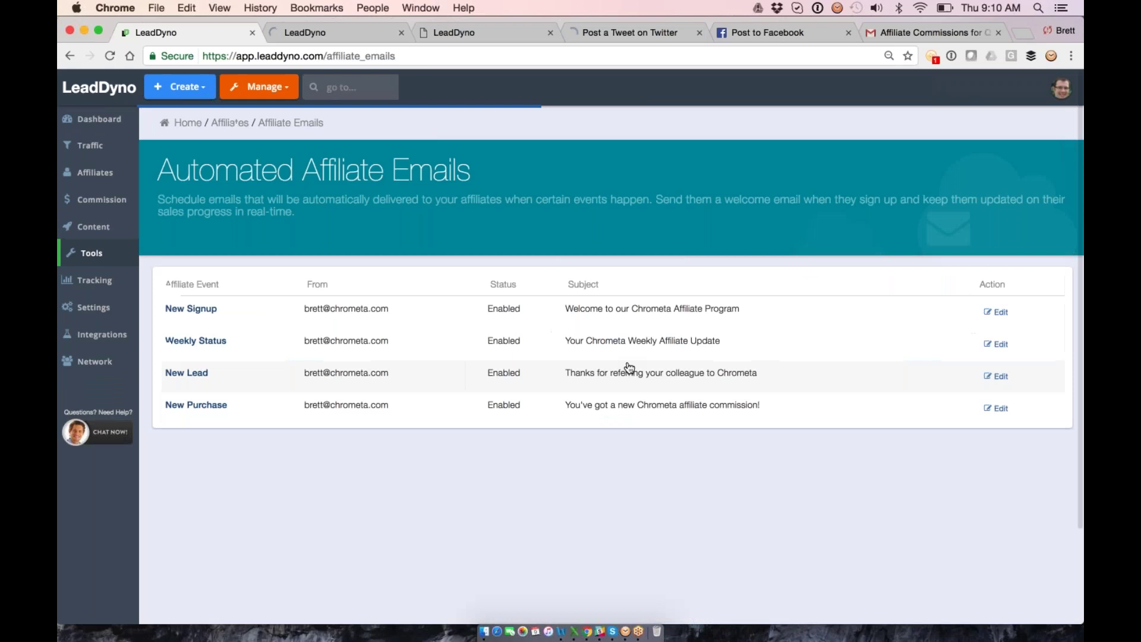
left_click(996, 345)
scroll(310, 325, "down", 2)
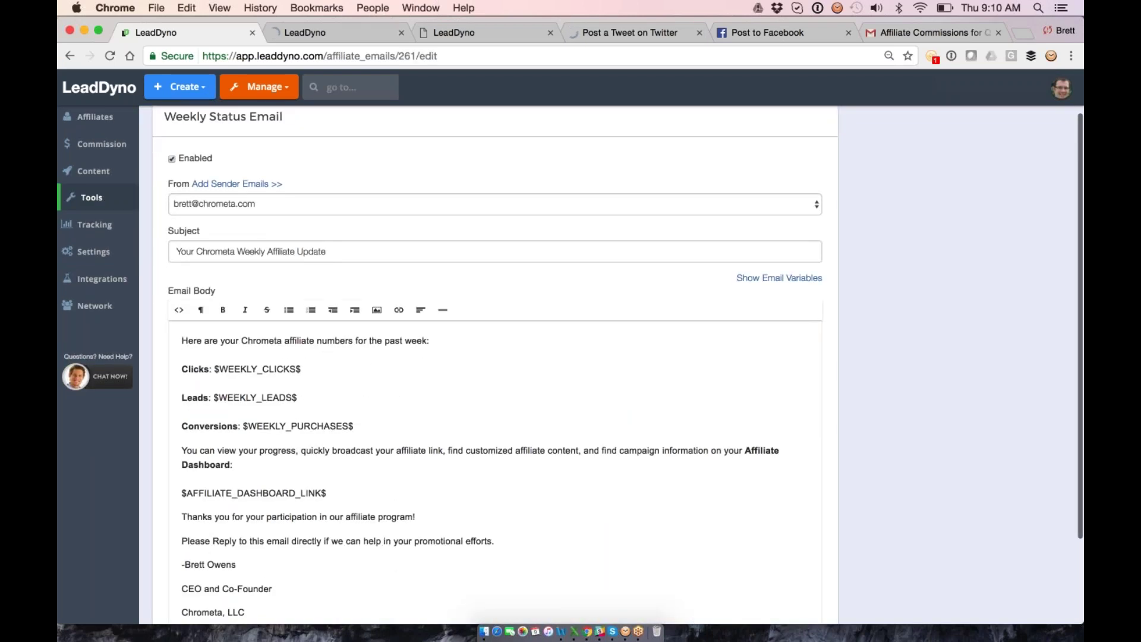
key("super+bracketleft")
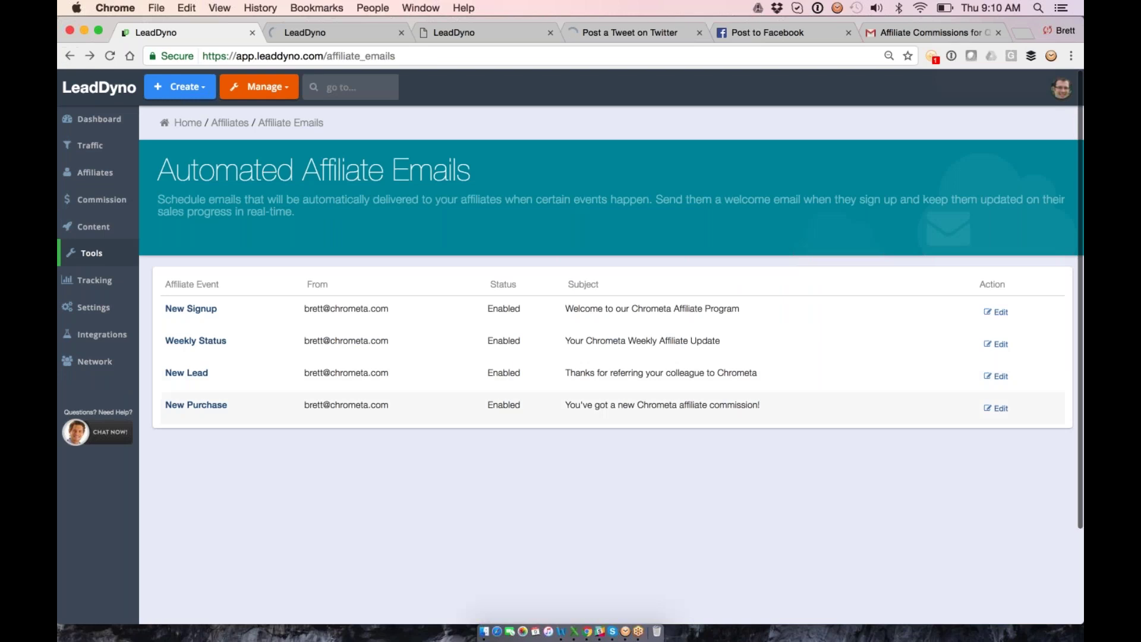
left_click(998, 408)
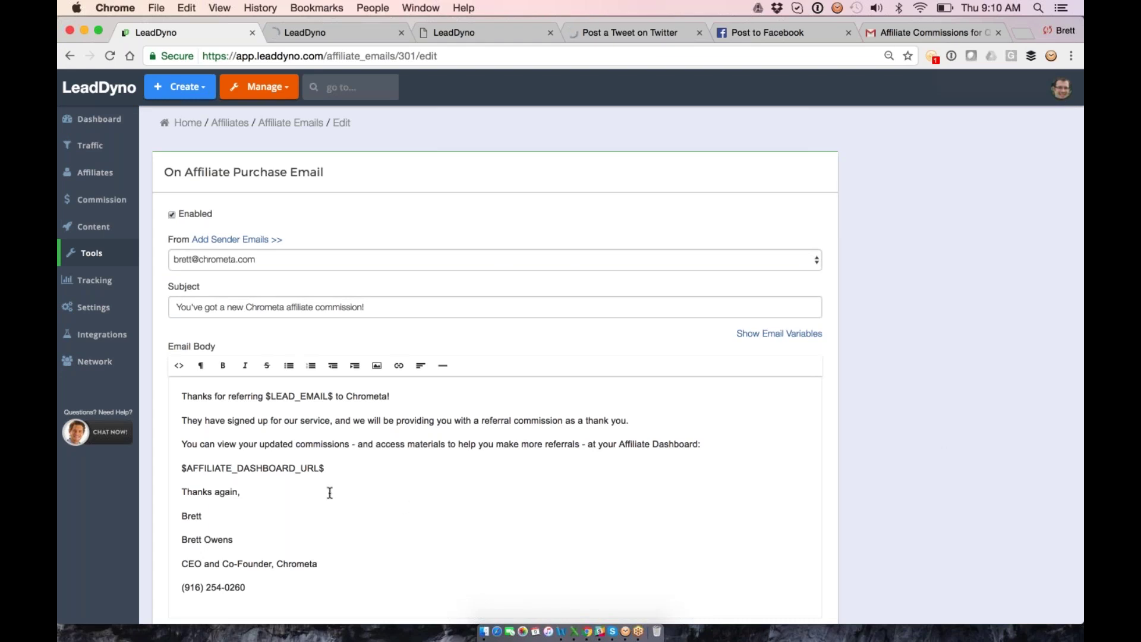
- Open the Affiliate Invitations tool, examine the invitation email's subject and text, and check the public affiliate sign-up page
left_click(113, 255)
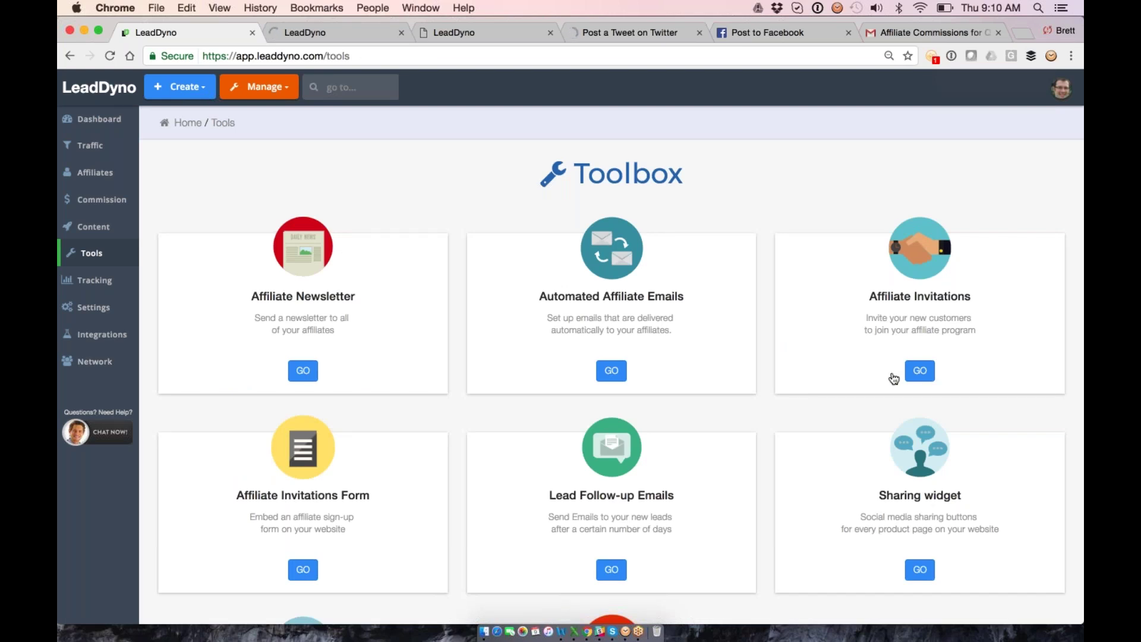
left_click(920, 371)
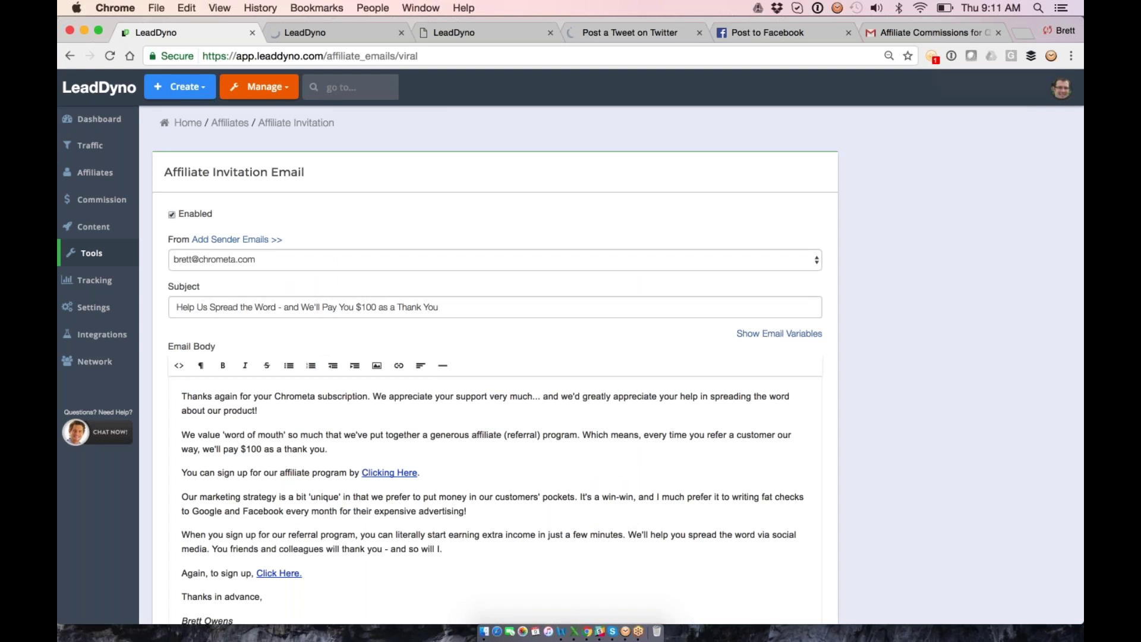
scroll(570, 357, "down", 3)
scroll(570, 357, "up", 2)
scroll(244, 357, "down", 2)
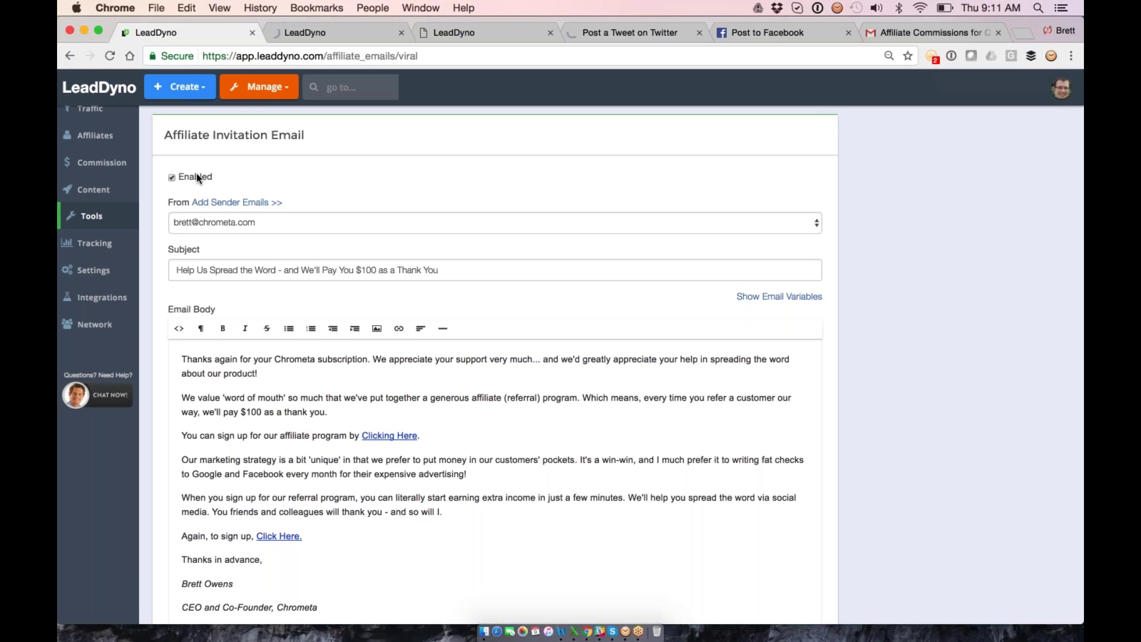
scroll(196, 177, "up", 2)
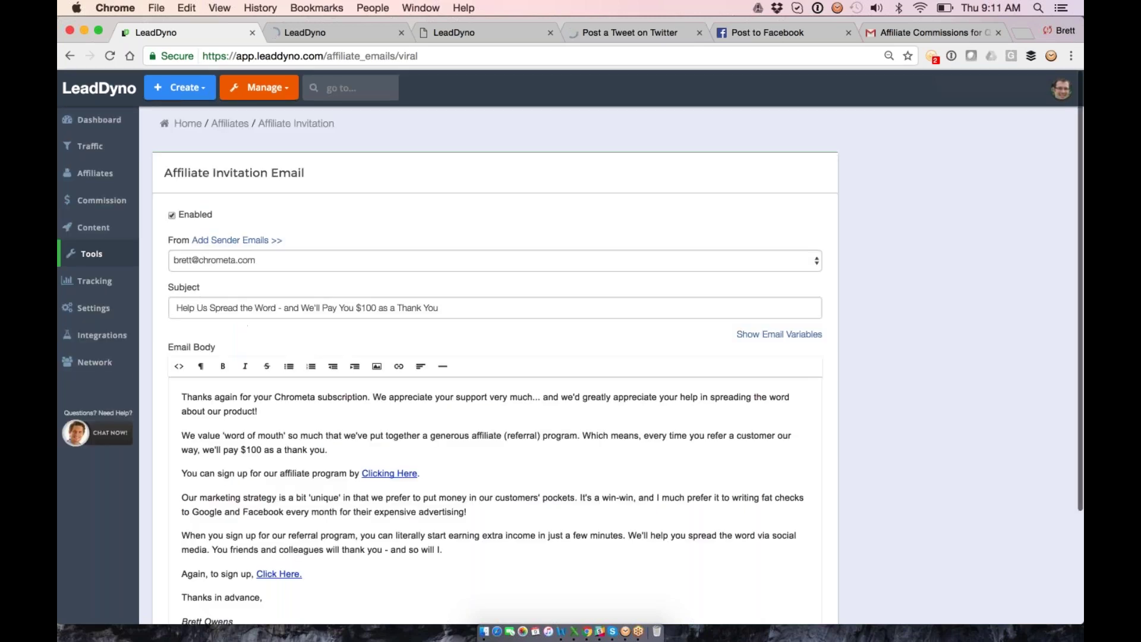
left_click(319, 34)
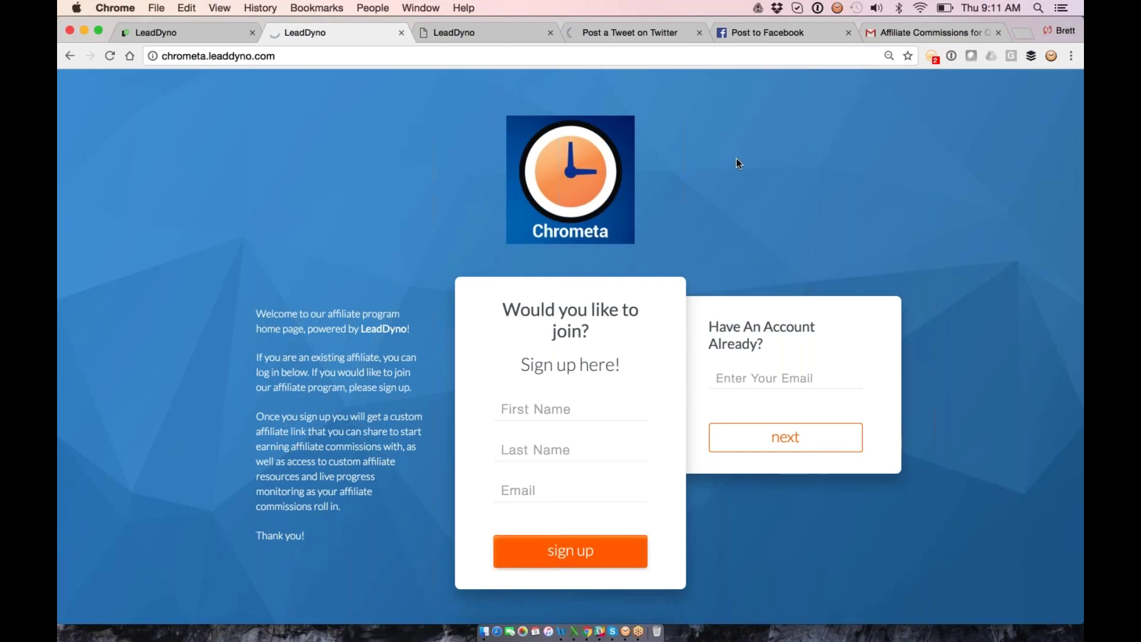
- Open e-commerceaffiliates.com in a new browser tab, visit LeadDyno's Network link, and browse the marketplace's store listings
left_click(1022, 33)
type("e")
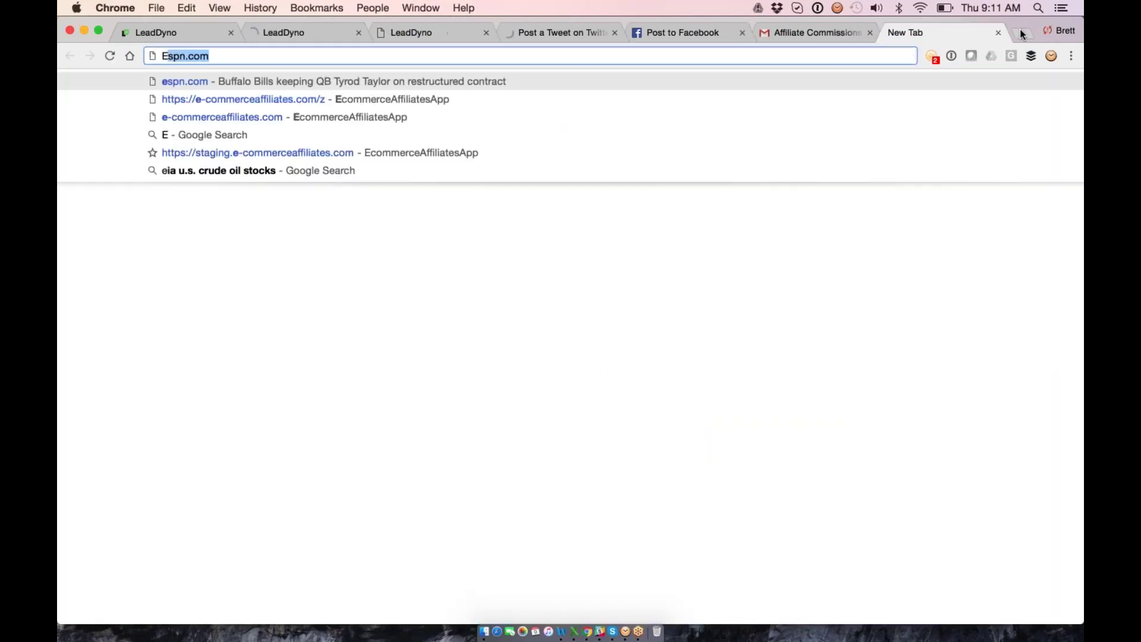
key("Return")
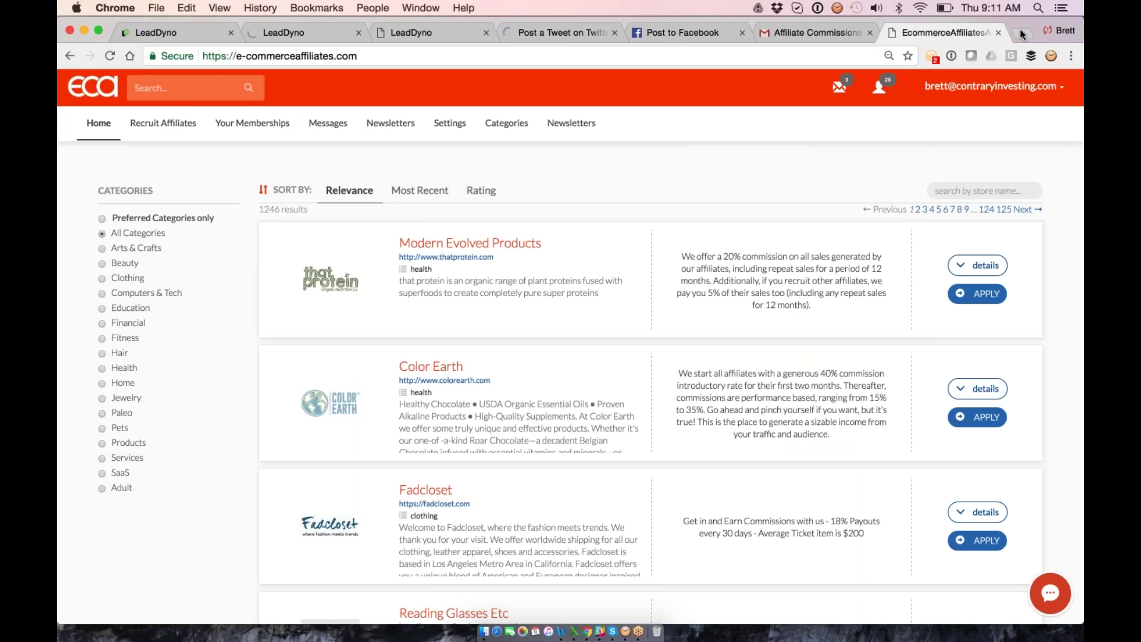
left_click(178, 31)
left_click(94, 357)
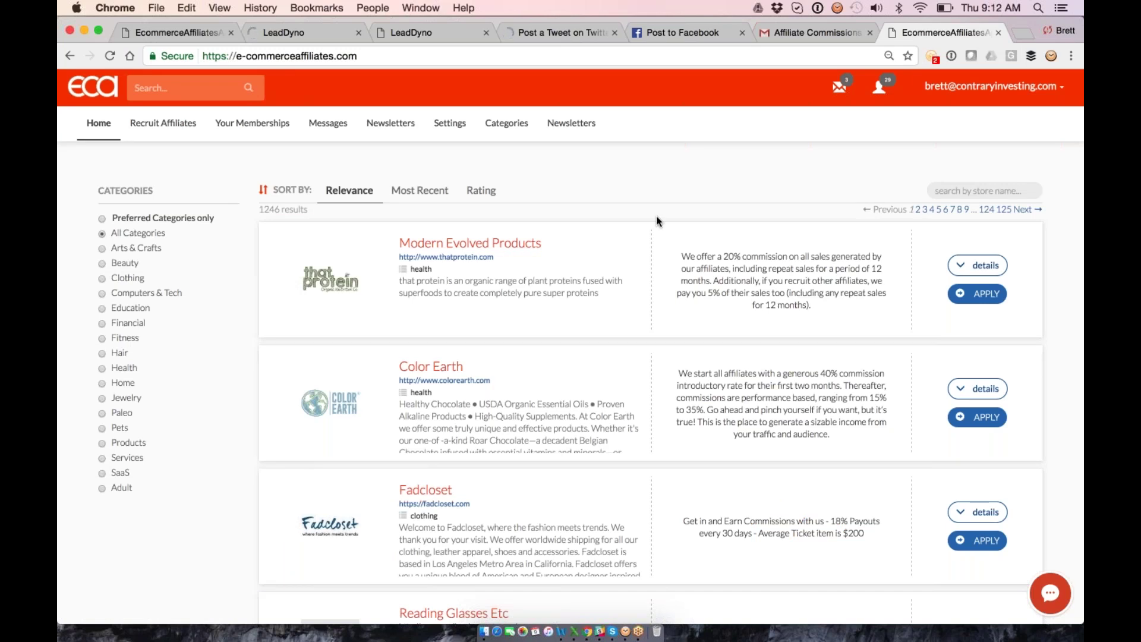
scroll(657, 218, "down", 3)
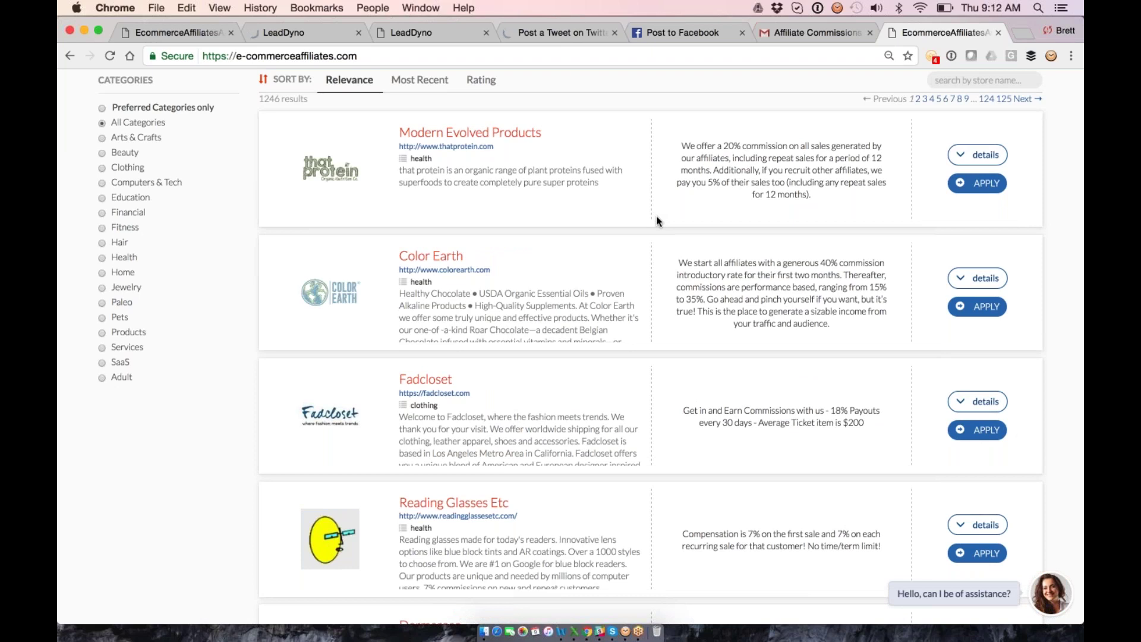
- Switch to Gmail and read through the newsletter "Affiliate Commissions for Quirky Things, Tactical Gear and Gun Building Blocks"
key("super+alt+Left")
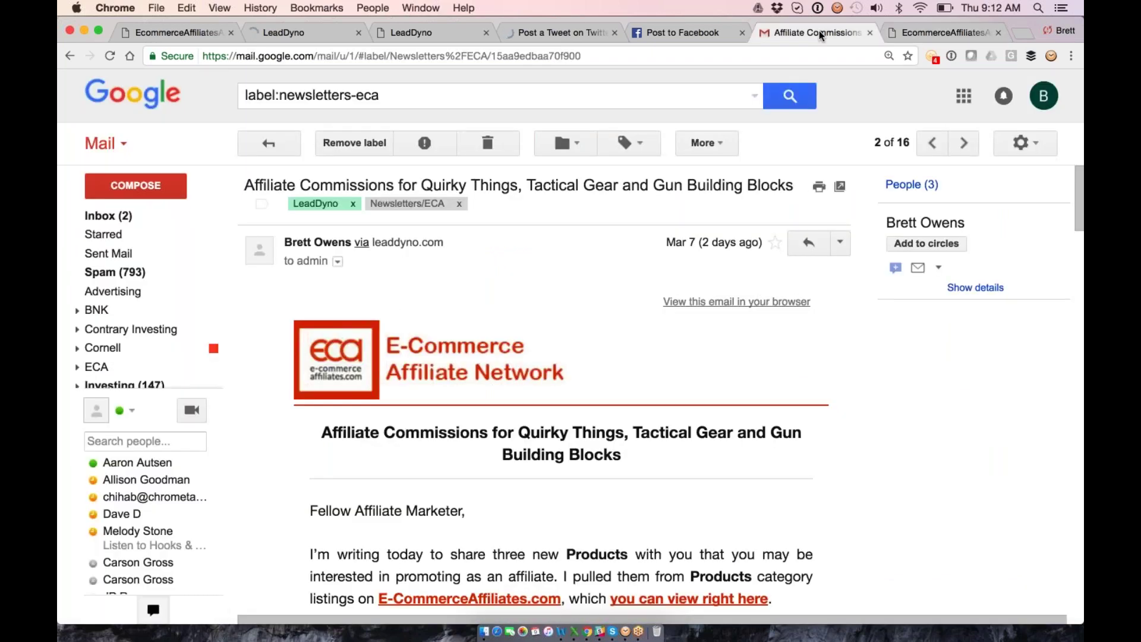
scroll(535, 386, "down", 5)
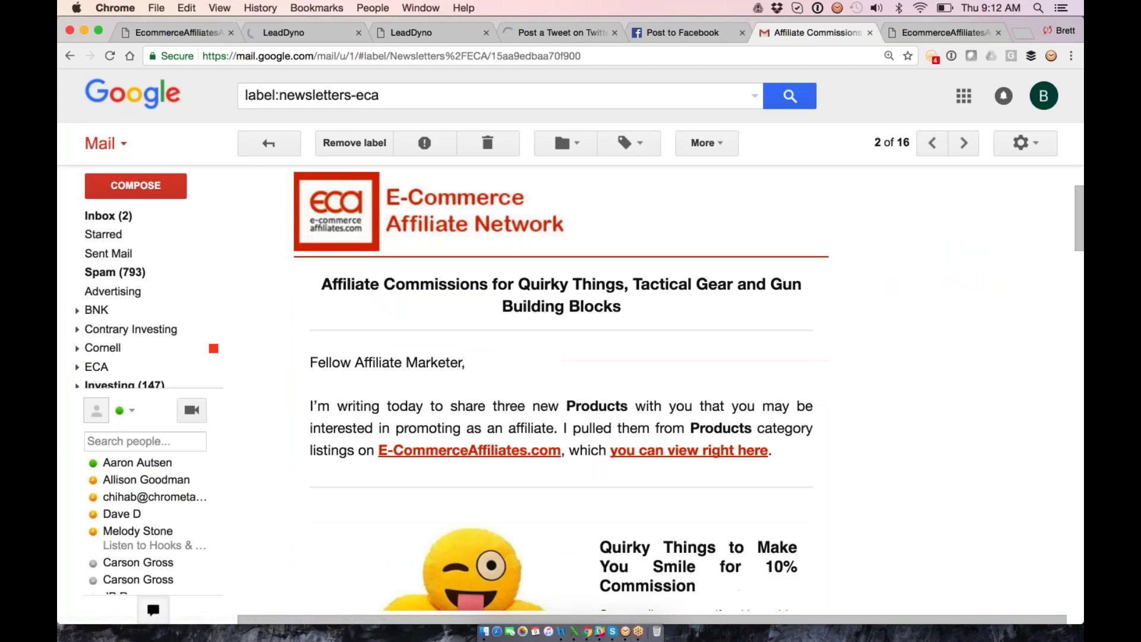
scroll(535, 386, "down", 15)
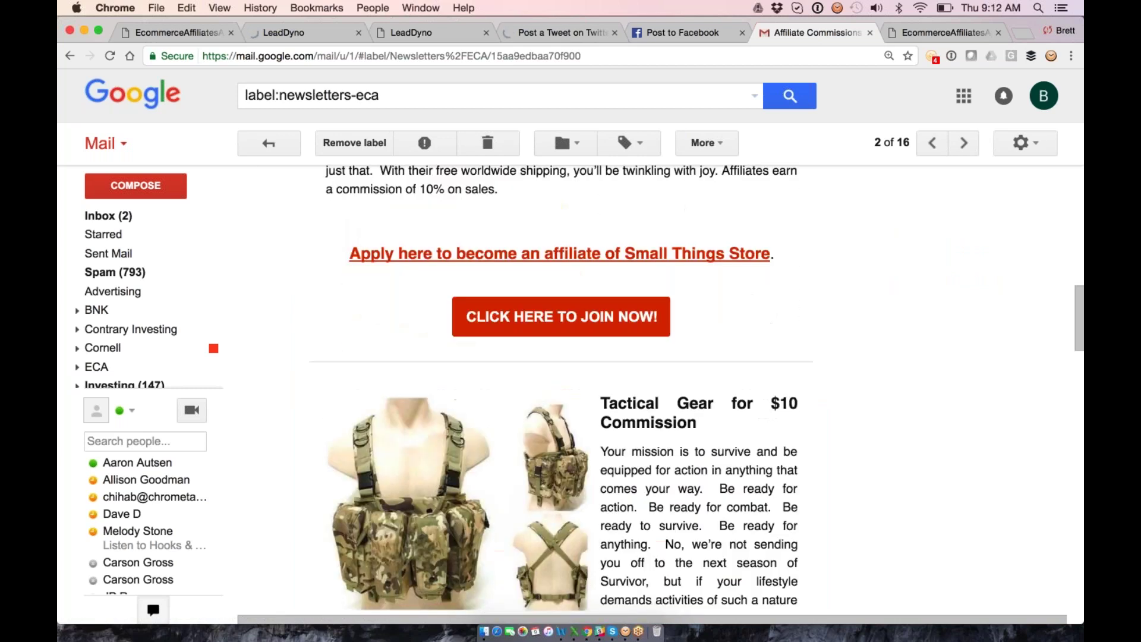
scroll(561, 392, "down", 5)
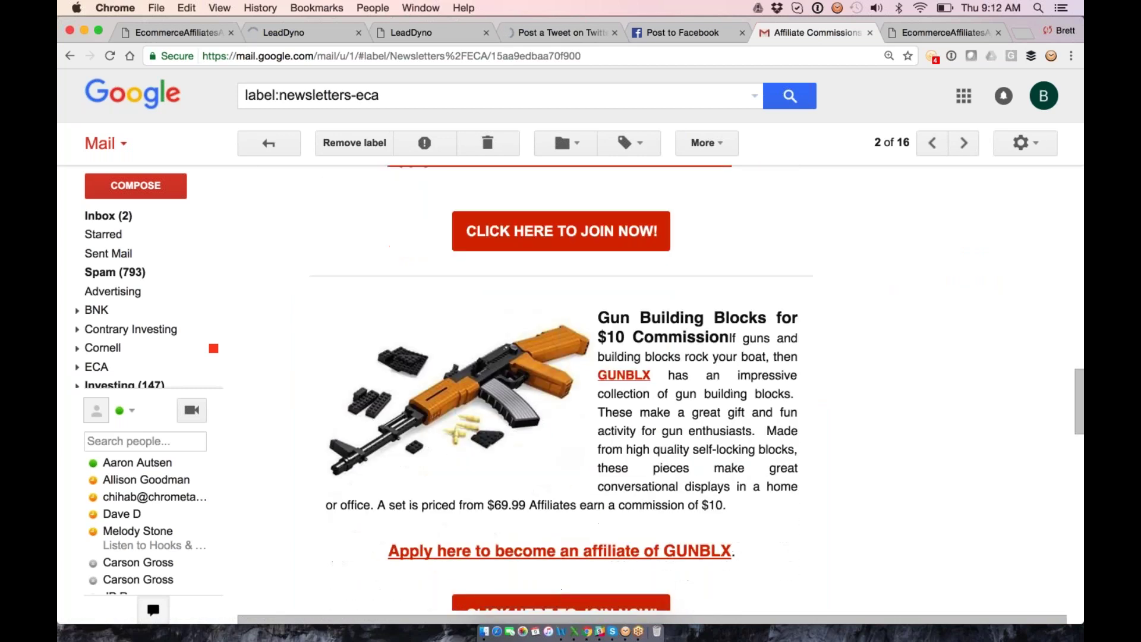
scroll(561, 392, "down", 7)
scroll(561, 392, "up", 10)
scroll(561, 392, "up", 15)
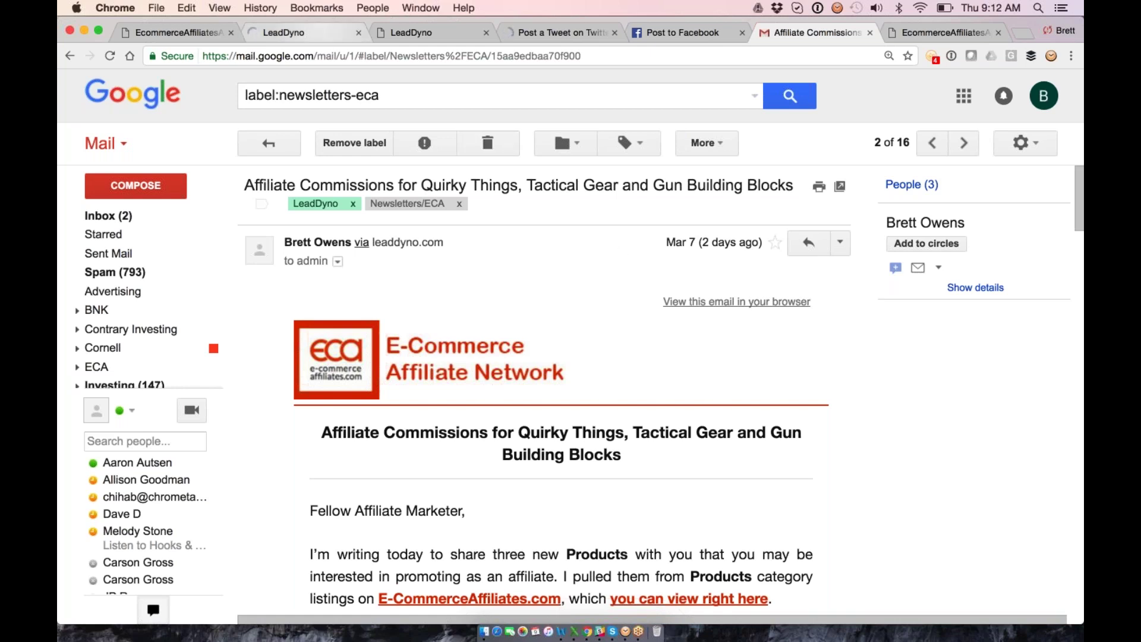
- Return to the LeadDyno dashboard, open the affiliate commission payment page, and view the active plan and commissions due
left_click(222, 37)
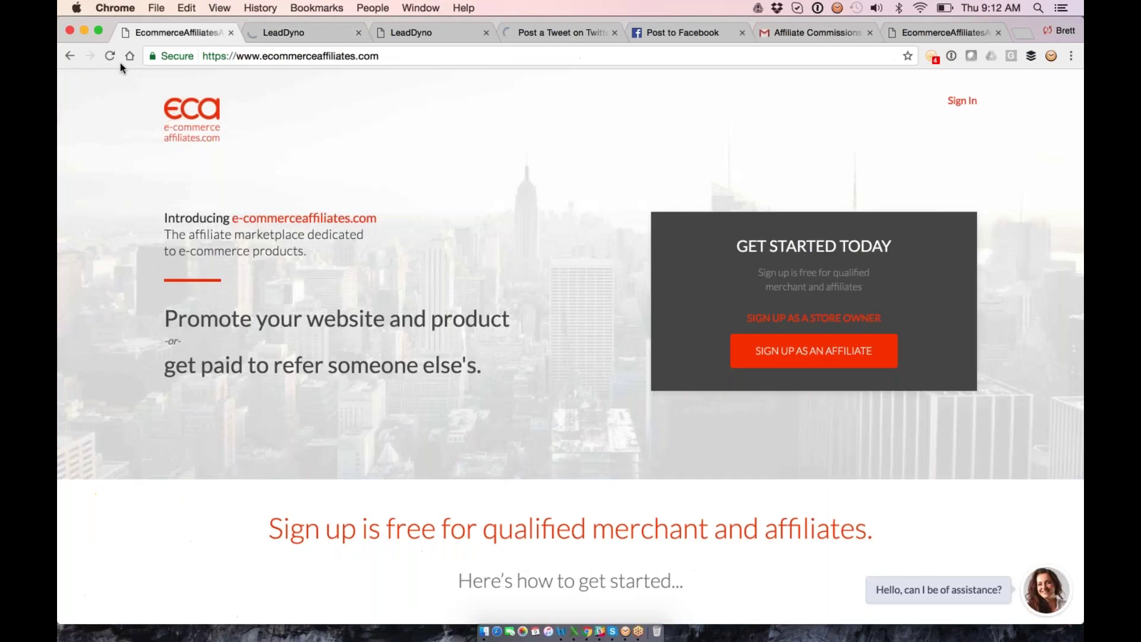
left_click(69, 56)
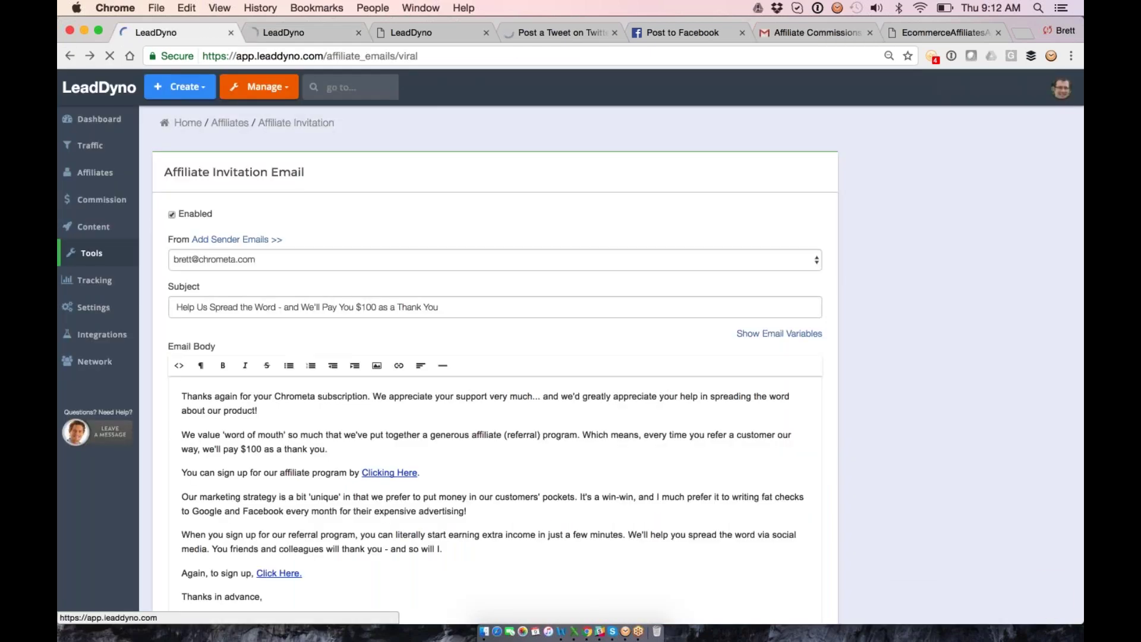
left_click(89, 87)
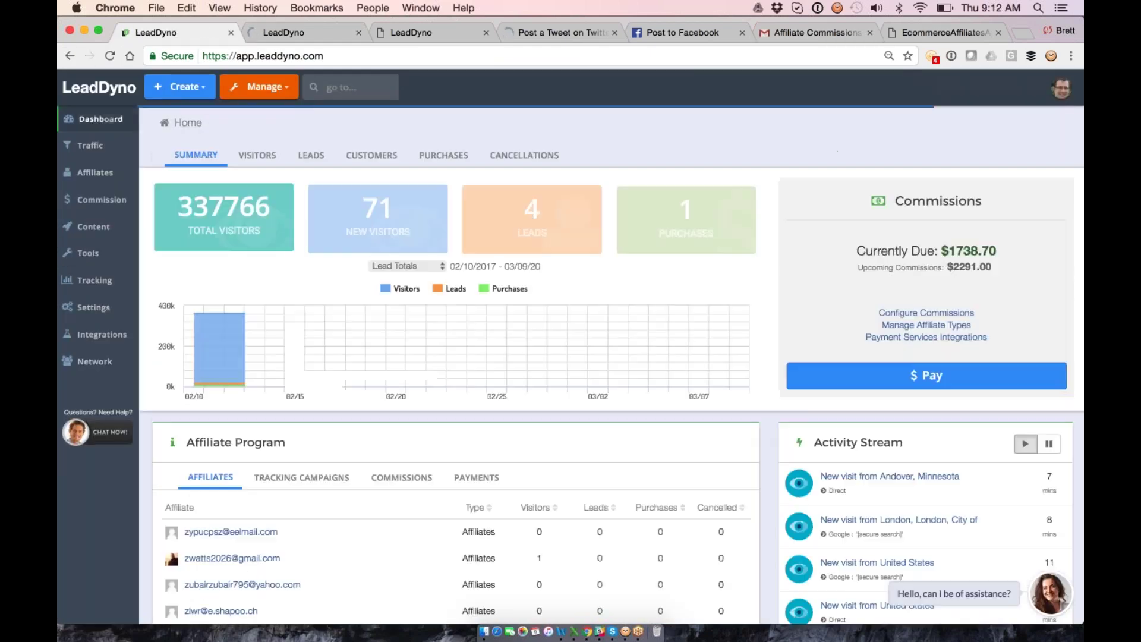
left_click(930, 379)
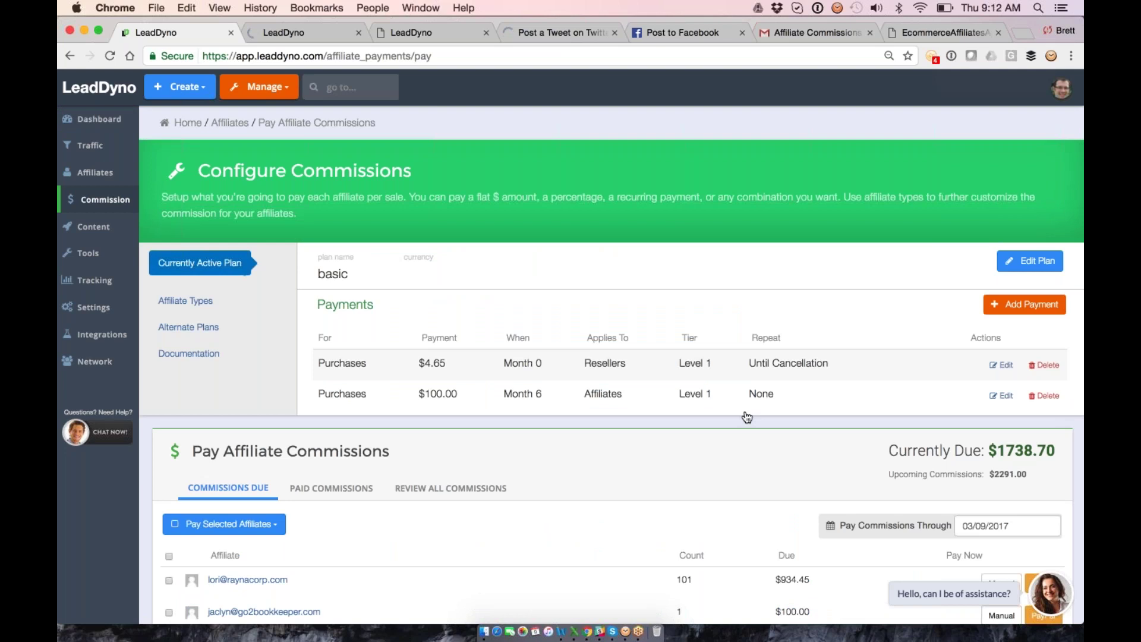
scroll(748, 417, "down", 2)
scroll(571, 347, "up", 2)
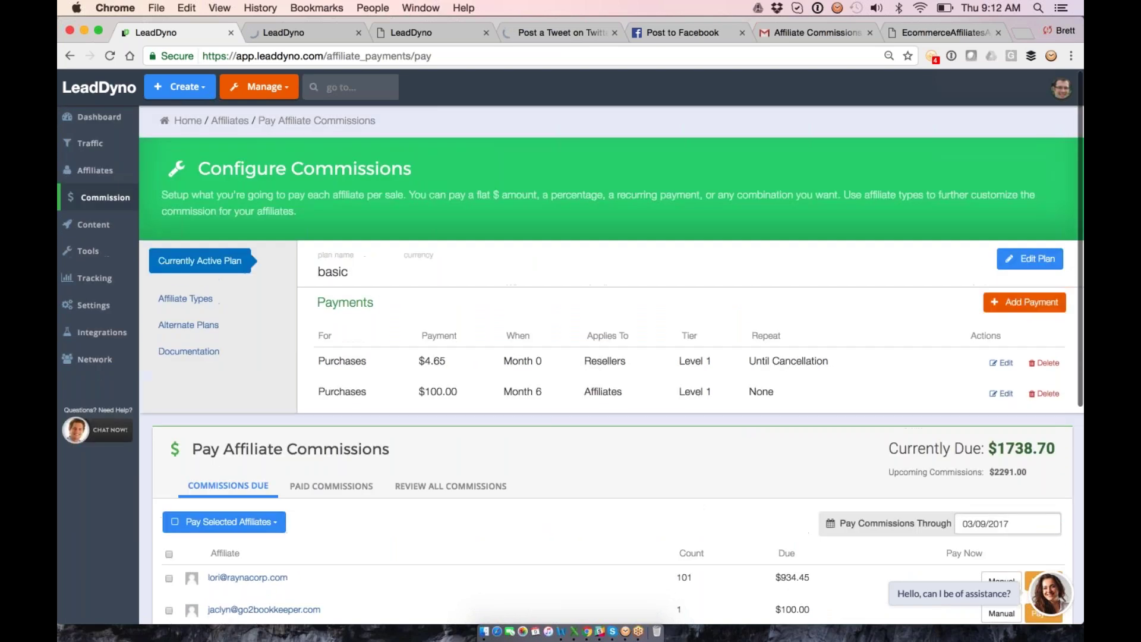